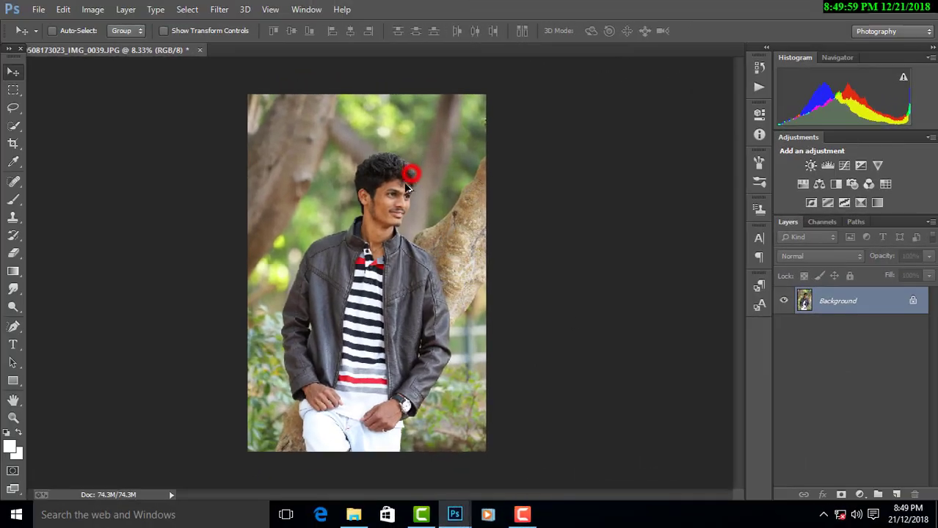
# - Zoom the canvas in until the young man's face fills the view
pyautogui.scroll(5, 390, 192)
pyautogui.scroll(5, 374, 207)
# - Select the Spot Healing Brush and set its size to 43 px
pyautogui.click(13, 180)
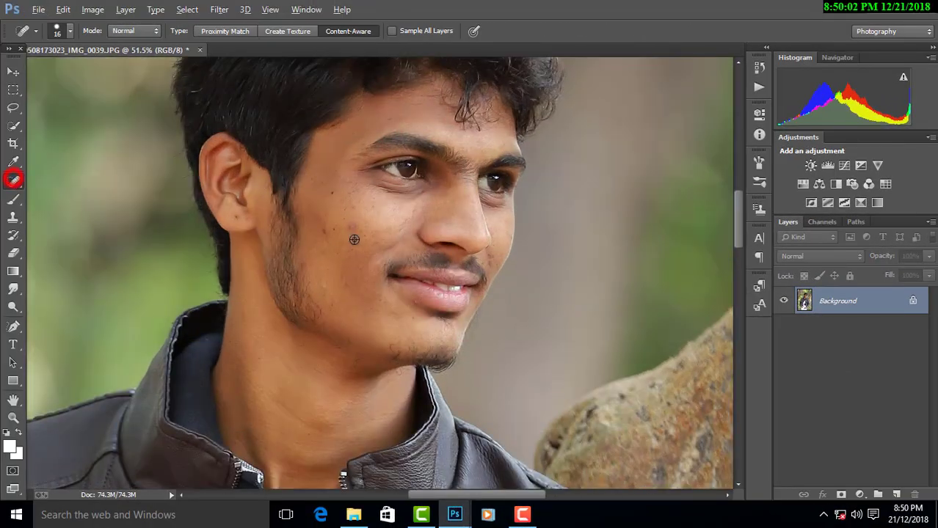
pyautogui.scroll(3, 354, 239)
pyautogui.scroll(2, 356, 228)
pyautogui.rightClick(360, 220)
pyautogui.moveTo(389, 251); pyautogui.dragTo(405, 251)
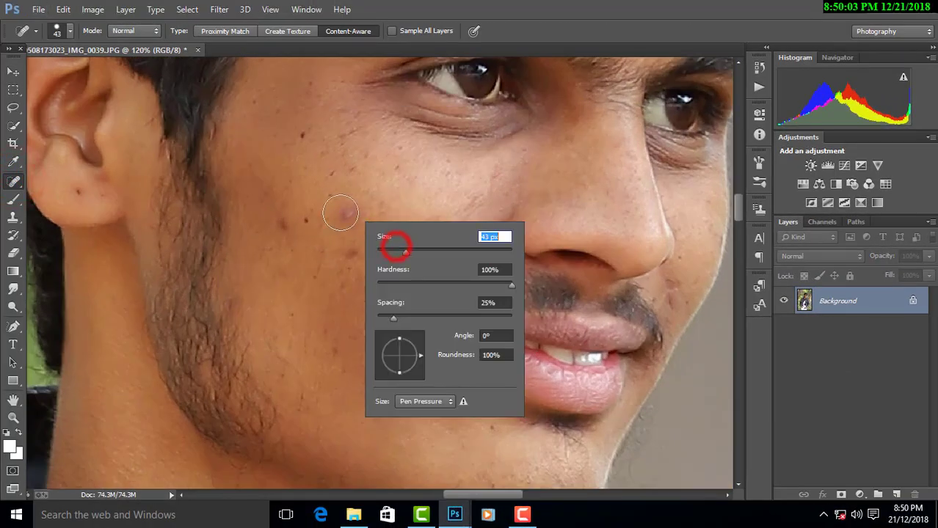
# - Heal about eleven small spots and blemishes across the cheek
pyautogui.click(340, 211)
pyautogui.click(337, 253)
pyautogui.click(303, 223)
pyautogui.click(304, 144)
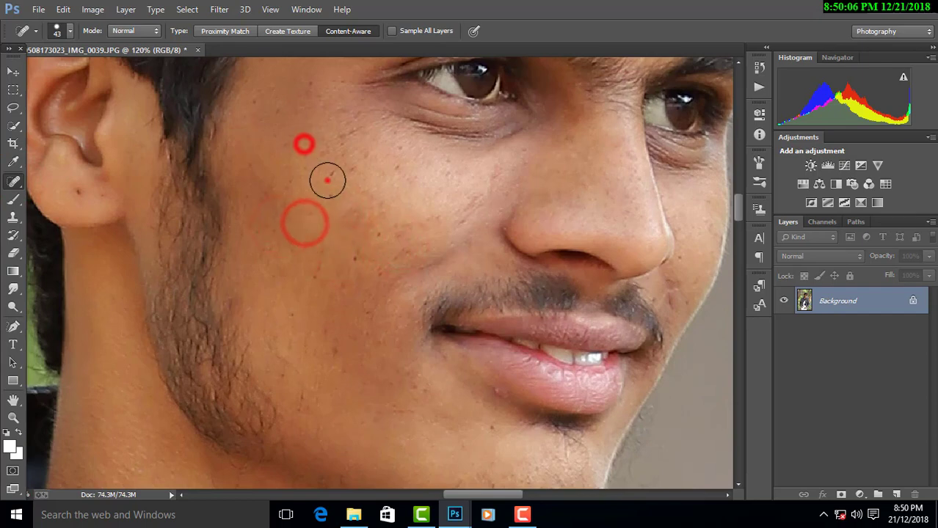
pyautogui.click(327, 180)
pyautogui.click(331, 147)
pyautogui.click(349, 163)
pyautogui.click(366, 245)
pyautogui.click(317, 276)
pyautogui.click(297, 322)
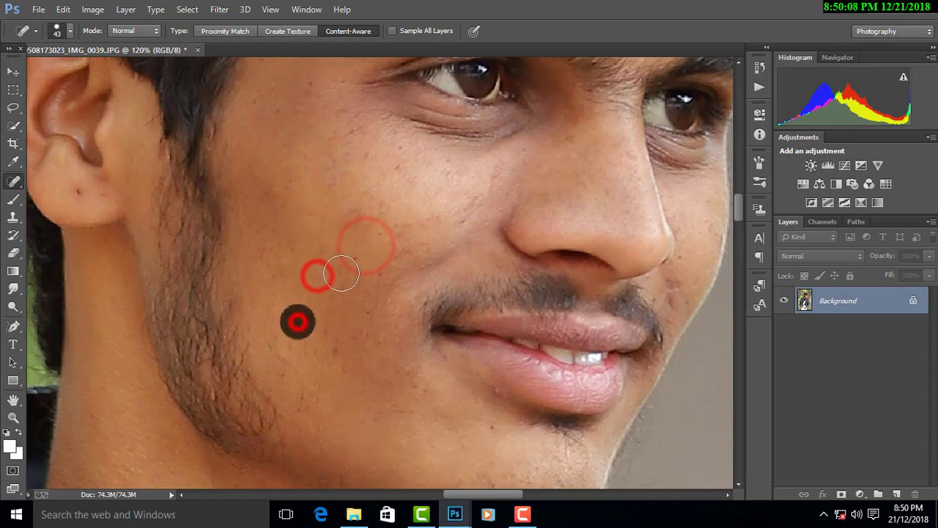
pyautogui.click(372, 277)
# - Heal the spots near the jaw, below the lip and on the chin
pyautogui.click(324, 361)
pyautogui.click(351, 335)
pyautogui.click(485, 413)
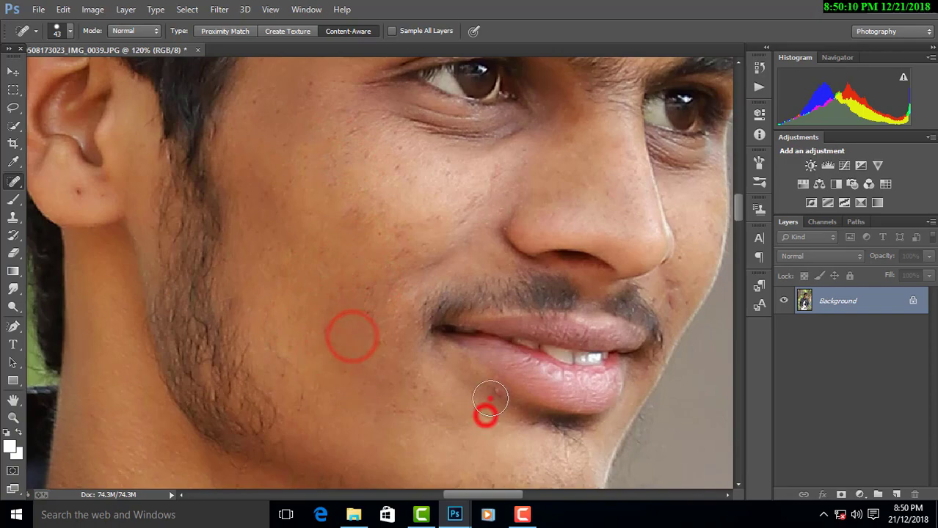
pyautogui.scroll(-2, 490, 400)
pyautogui.scroll(-2, 559, 377)
pyautogui.scroll(3, 584, 317)
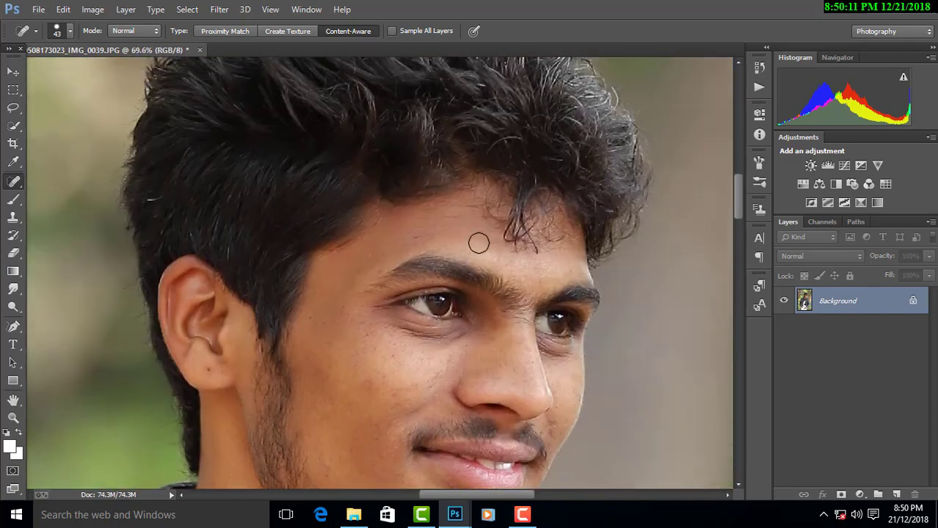
pyautogui.scroll(2, 478, 242)
# - Heal two blemishes on the forehead
pyautogui.click(385, 242)
pyautogui.click(337, 285)
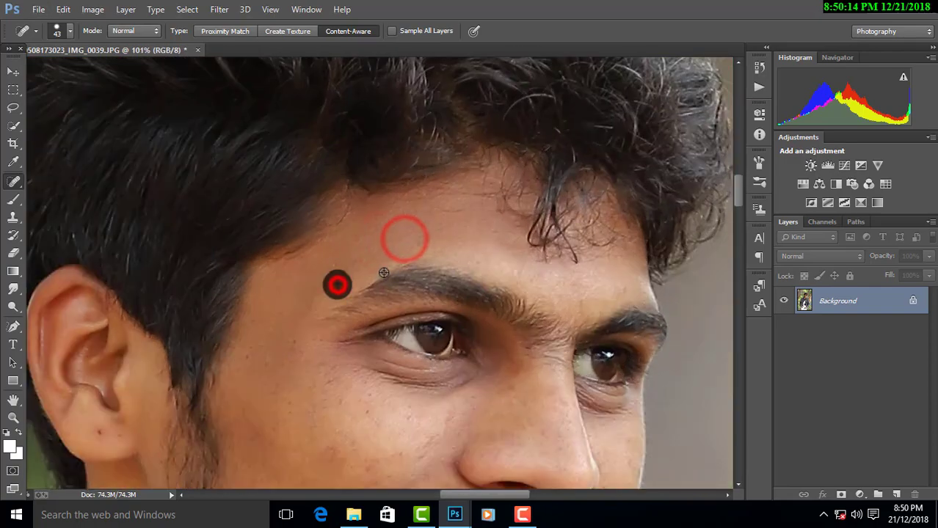
pyautogui.scroll(-2, 384, 273)
pyautogui.scroll(-5, 334, 282)
pyautogui.scroll(2, 465, 423)
# - Shrink the healing brush to 24 px
pyautogui.rightClick(483, 370)
pyautogui.moveTo(518, 340); pyautogui.dragTo(512, 340)
pyautogui.click(425, 315)
pyautogui.scroll(-3, 476, 335)
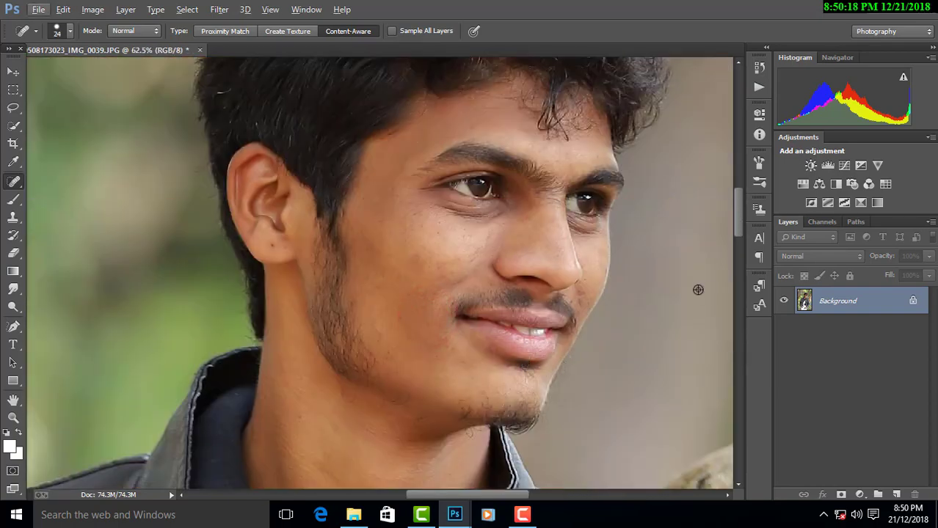
pyautogui.scroll(3, 697, 290)
# - Heal the five small spots beside the mouth
pyautogui.click(568, 295)
pyautogui.click(567, 319)
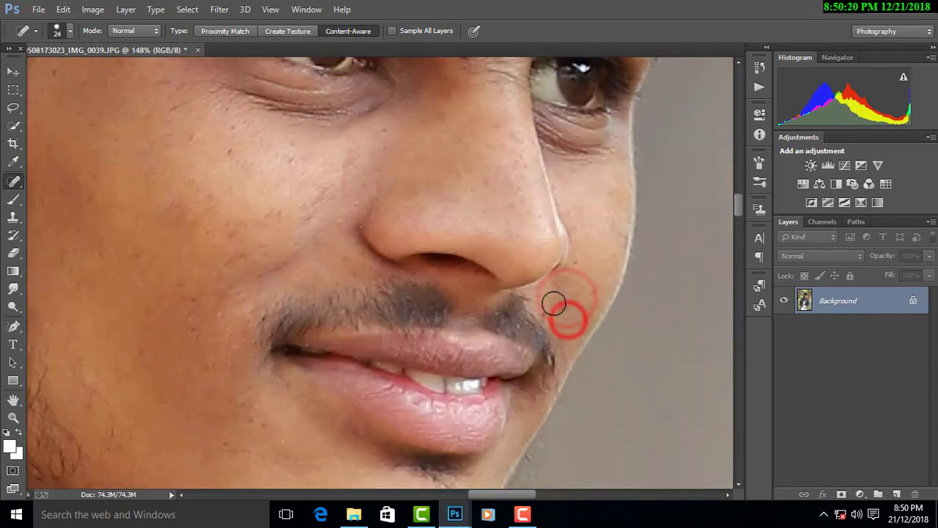
pyautogui.click(577, 268)
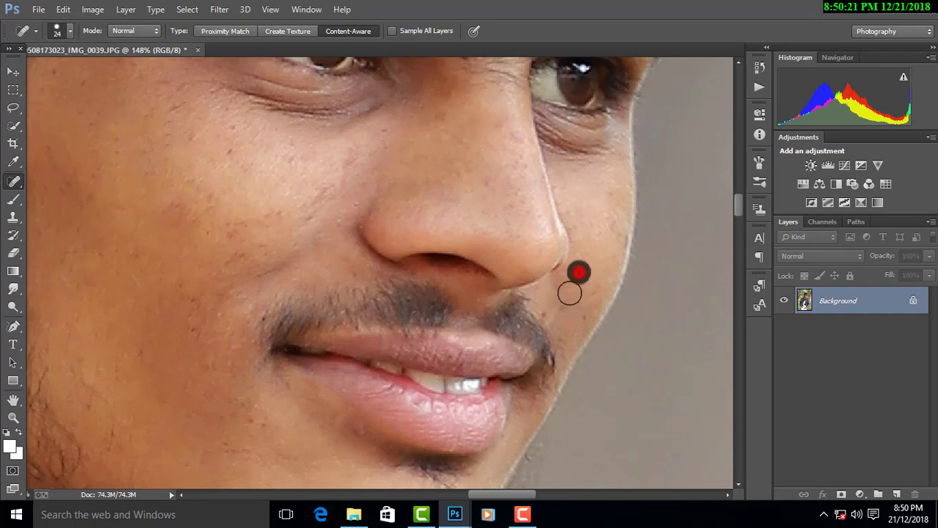
pyautogui.click(557, 308)
pyautogui.click(576, 317)
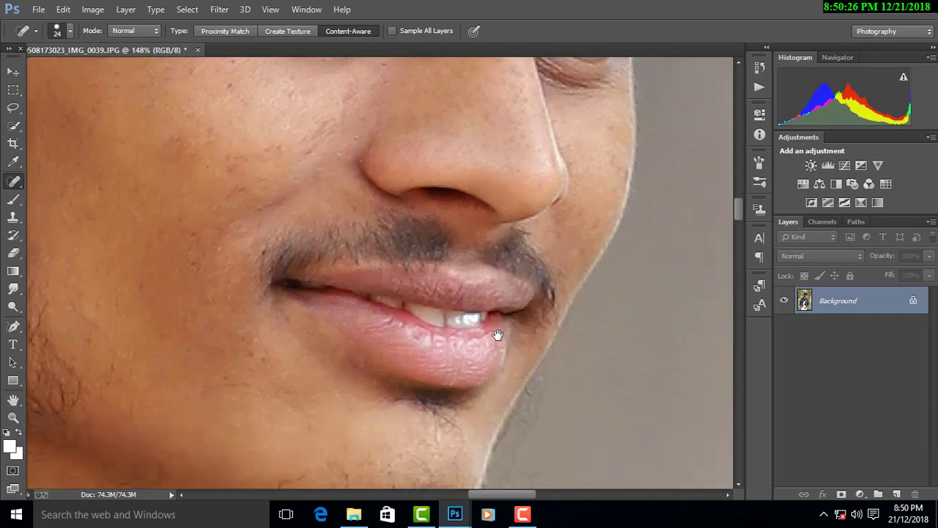
pyautogui.scroll(-5, 515, 336)
pyautogui.scroll(5, 266, 318)
pyautogui.scroll(3, 266, 319)
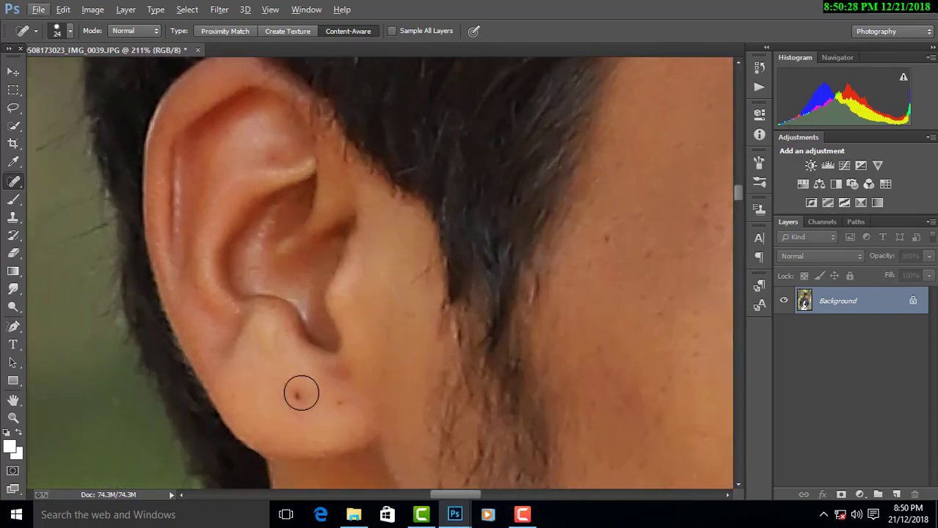
# - Heal the mole and spots on the earlobe, then zoom back out to the full portrait
pyautogui.click(299, 390)
pyautogui.scroll(-4, 339, 344)
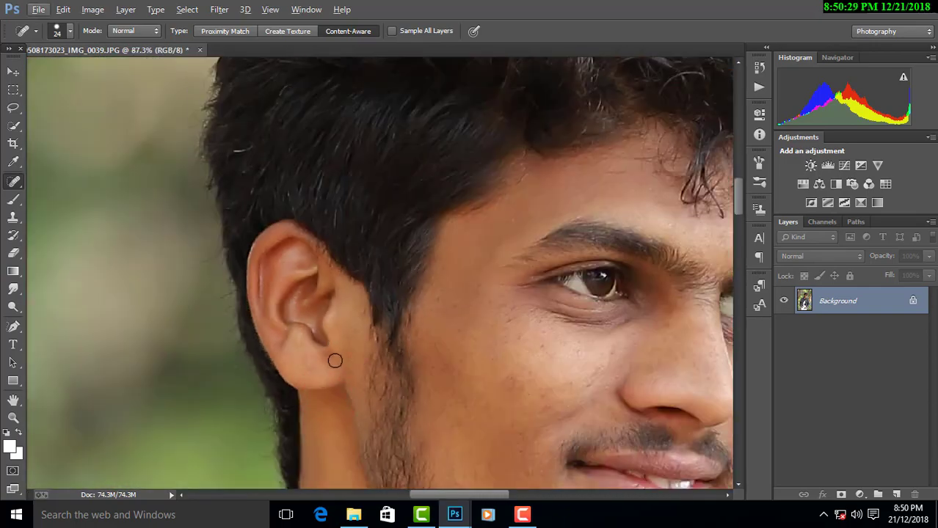
pyautogui.scroll(2, 328, 360)
pyautogui.click(327, 350)
pyautogui.click(305, 369)
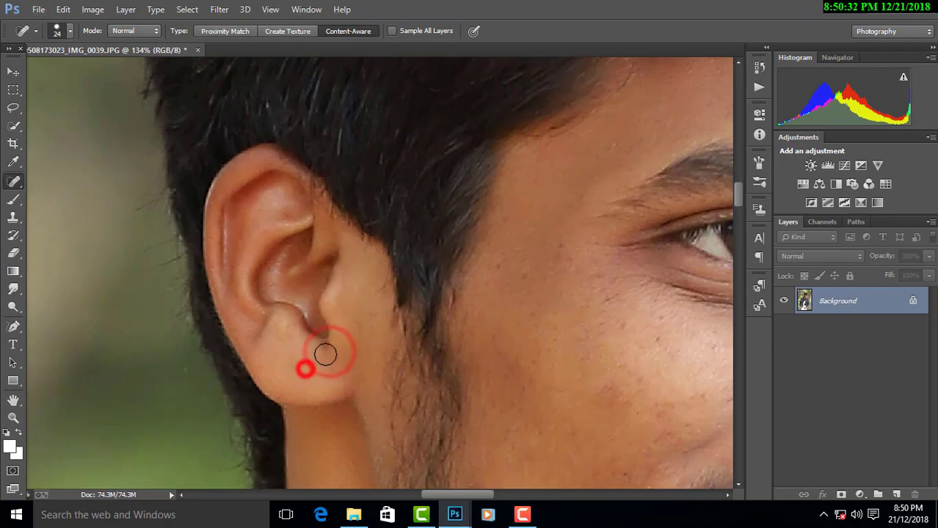
pyautogui.click(326, 350)
pyautogui.scroll(-2, 291, 370)
pyautogui.scroll(-2, 314, 367)
pyautogui.scroll(-1, 314, 366)
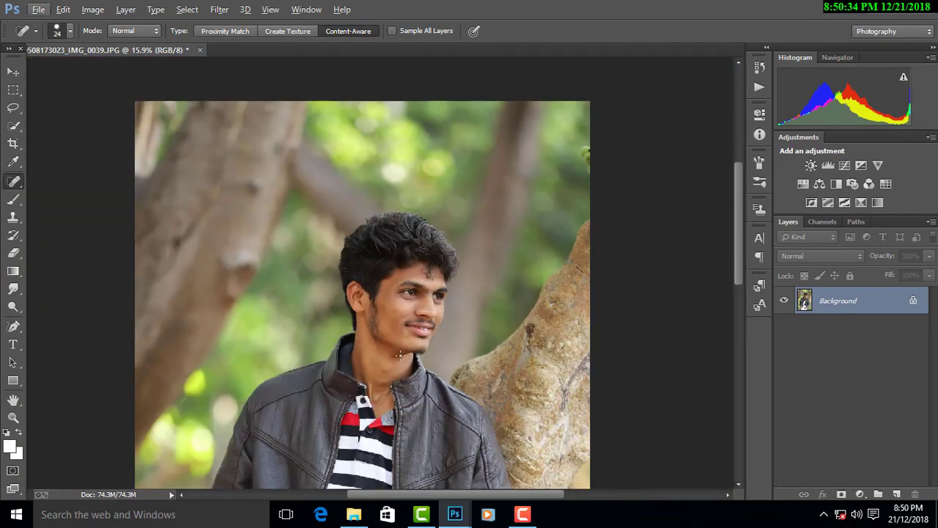
pyautogui.scroll(-1, 314, 366)
# - Run Imagenomic Portraiture with its mask sampled from the cheek skin tone, and apply it
pyautogui.click(219, 9)
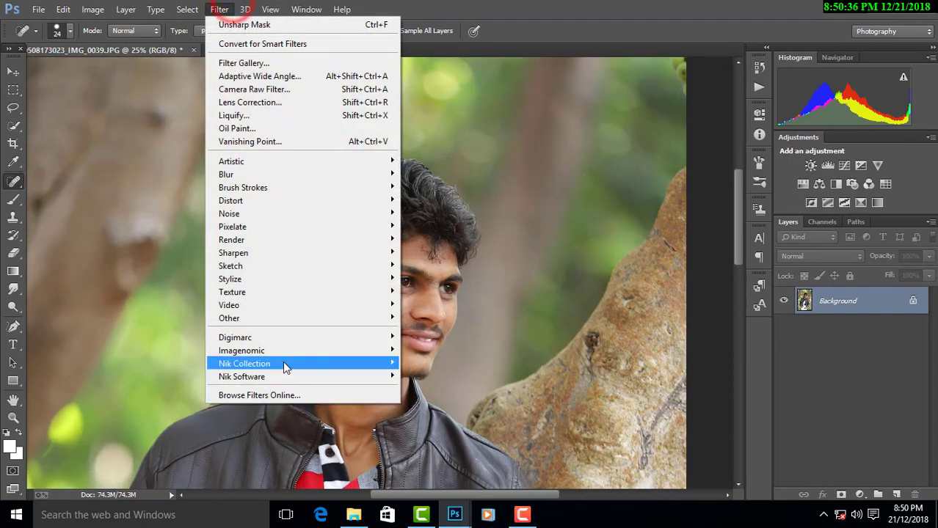
pyautogui.click(278, 351)
pyautogui.click(437, 364)
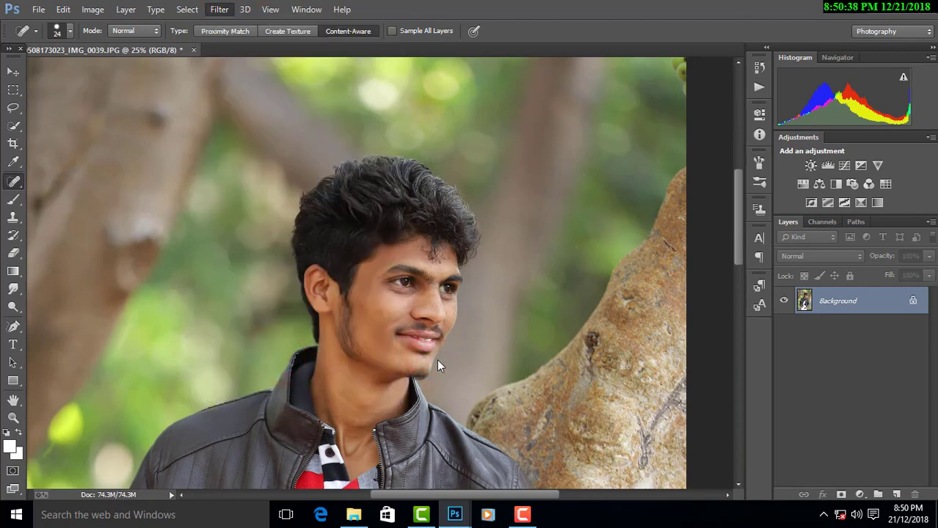
pyautogui.scroll(3, 560, 140)
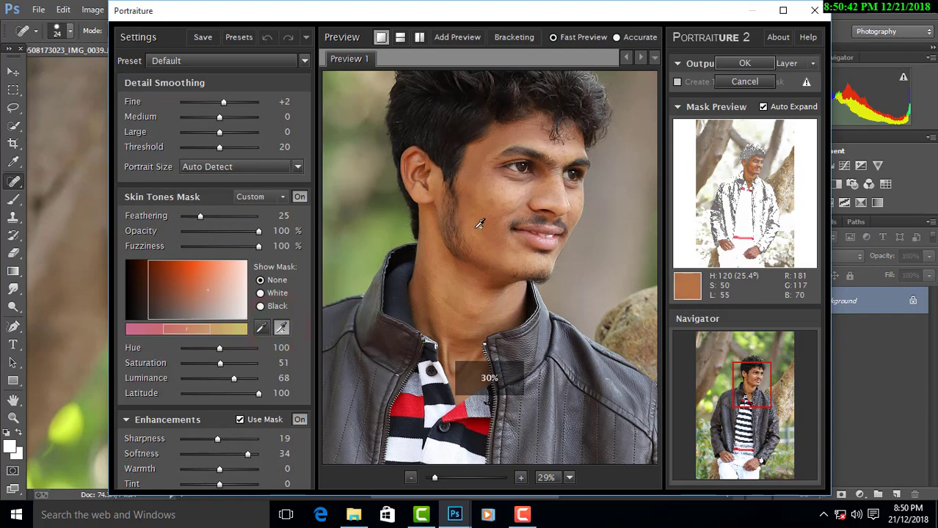
pyautogui.click(478, 223)
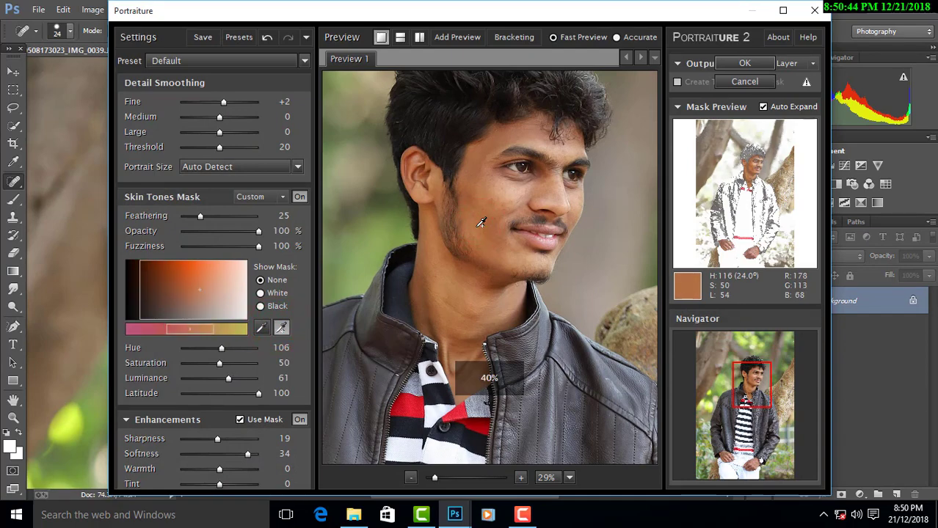
pyautogui.press('Return')
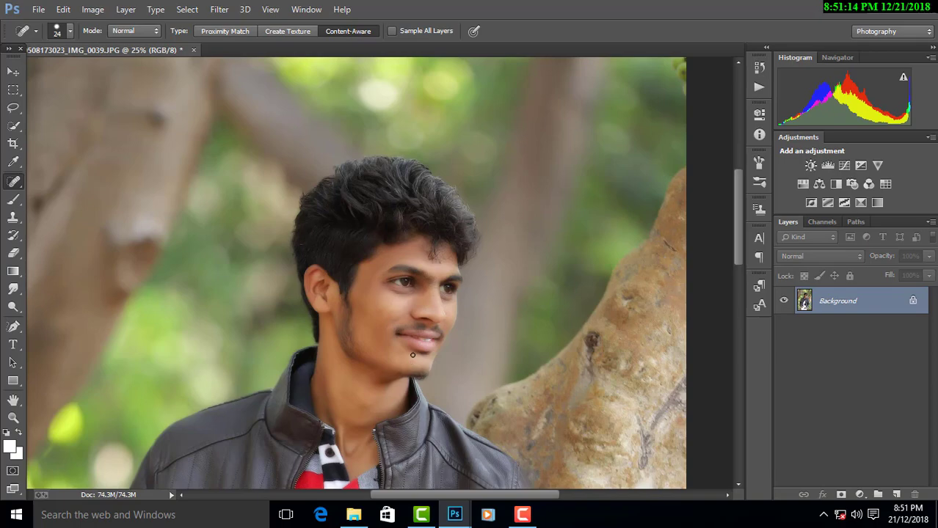
# - Apply Unsharp Mask at Amount 56%, Radius 3.7 px, Threshold 0, previewing around the eye
pyautogui.scroll(-2, 401, 362)
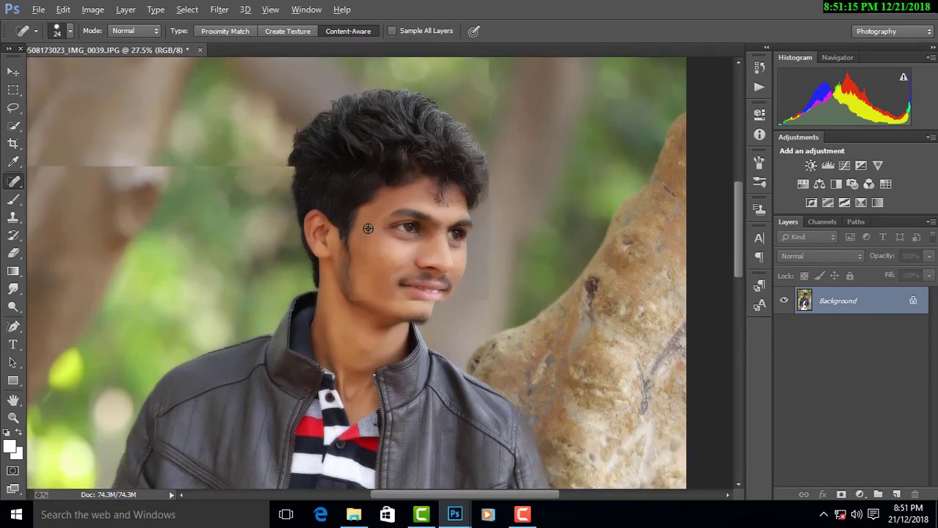
pyautogui.scroll(3, 367, 167)
pyautogui.scroll(-3, 412, 251)
pyautogui.scroll(-5, 413, 311)
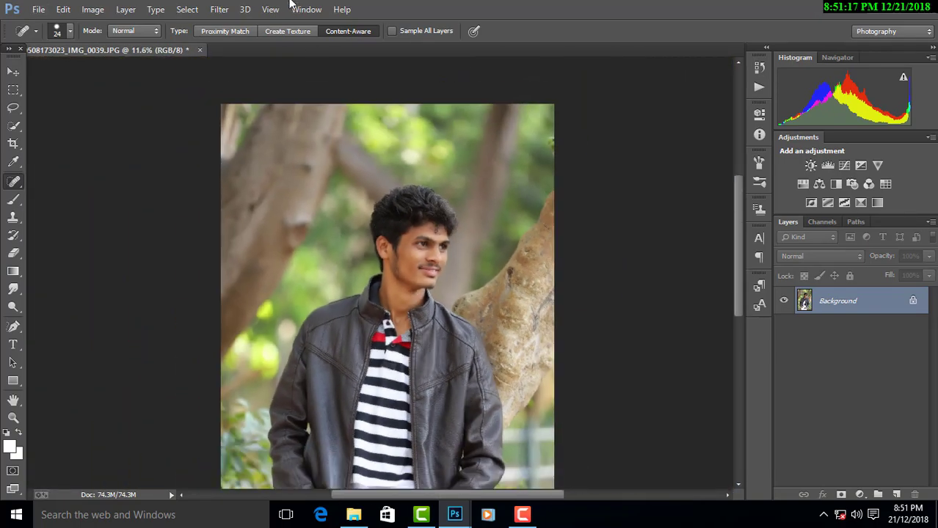
pyautogui.click(213, 10)
pyautogui.moveTo(233, 252)
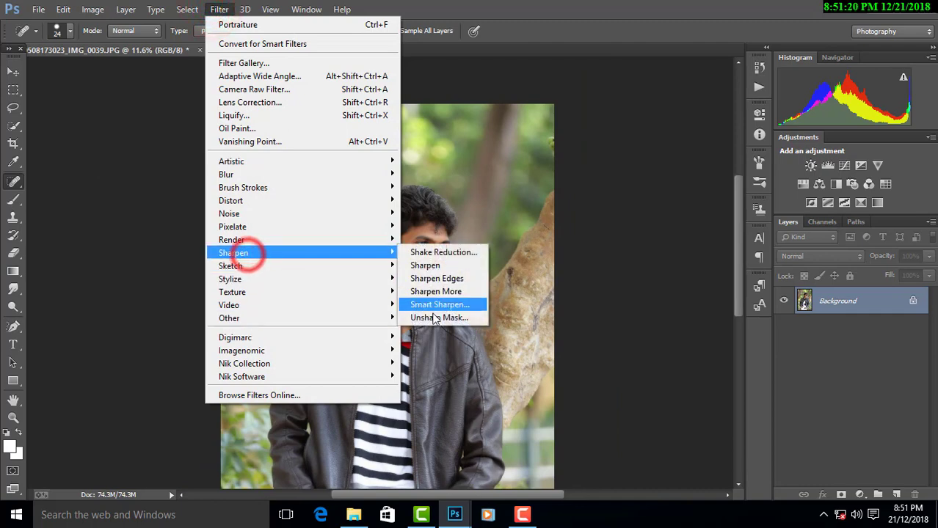
pyautogui.click(443, 375)
pyautogui.click(435, 319)
pyautogui.moveTo(618, 216); pyautogui.dragTo(644, 214)
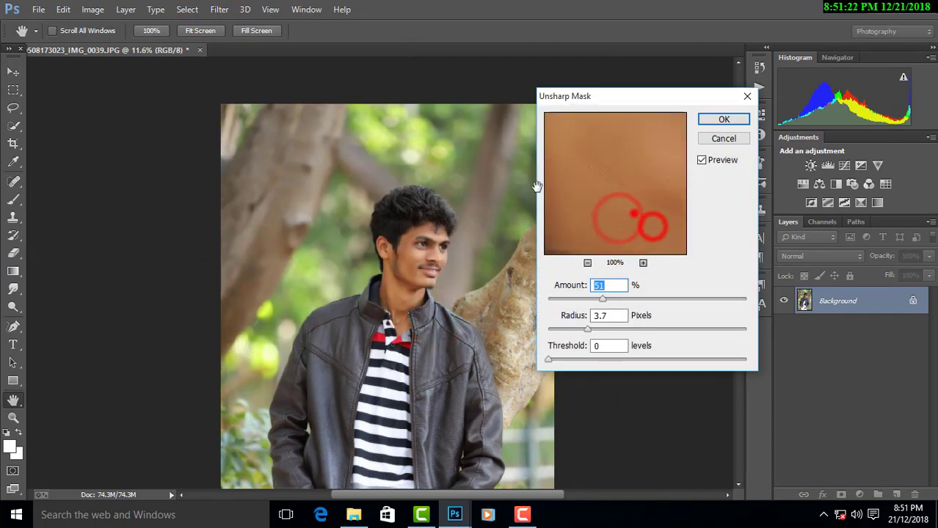
pyautogui.moveTo(623, 169); pyautogui.dragTo(622, 232)
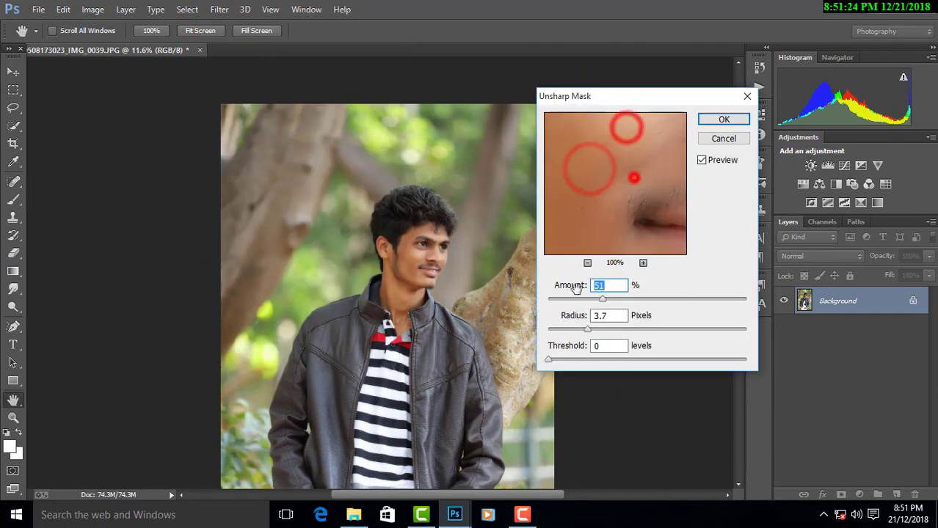
pyautogui.moveTo(602, 300); pyautogui.dragTo(607, 300)
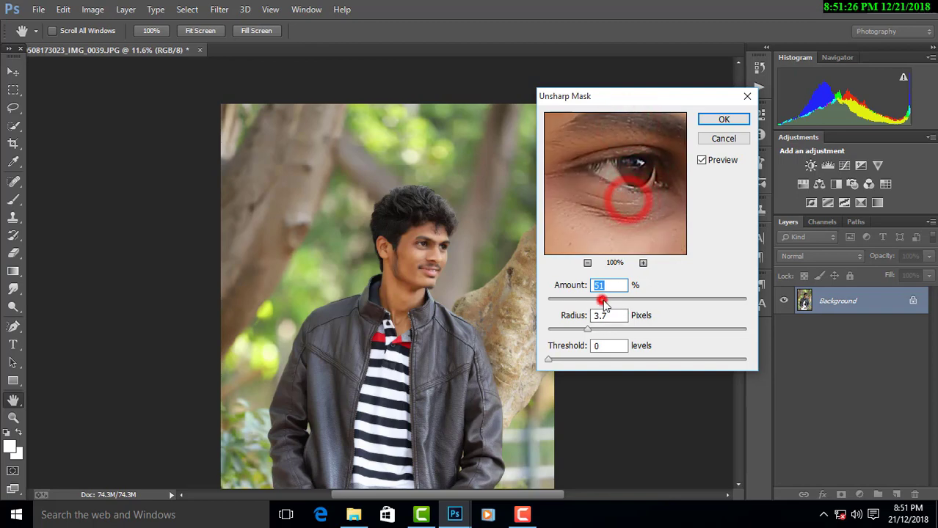
pyautogui.click(619, 189)
# - Switch back to the Spot Healing Brush (J) and zoom out
pyautogui.click(747, 118)
pyautogui.press('j')
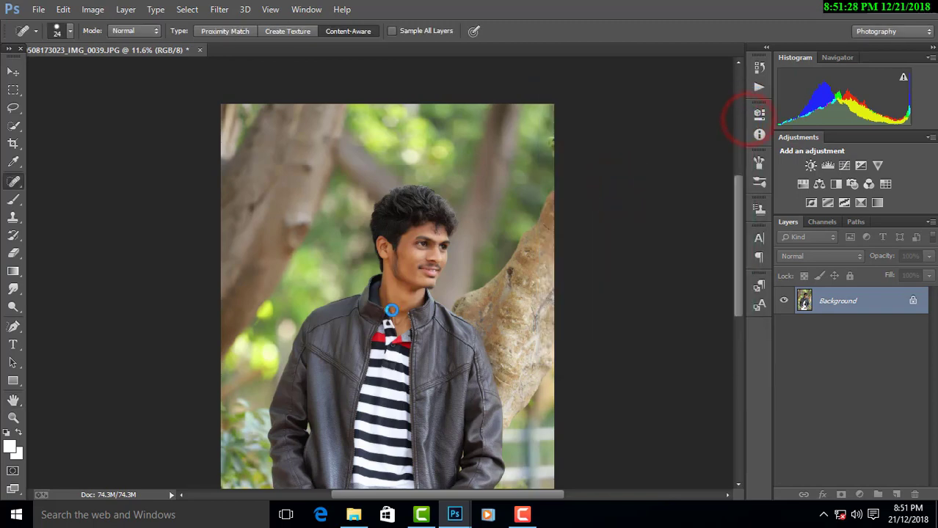
pyautogui.scroll(-1, 420, 289)
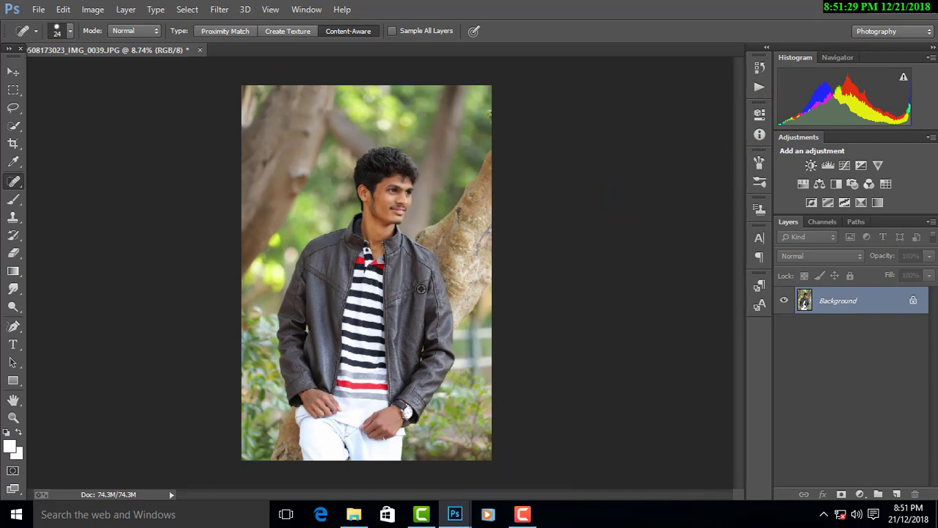
# - Unlock and duplicate the Background layer, then open the Camera Raw filter
pyautogui.click(912, 301)
pyautogui.moveTo(880, 303); pyautogui.dragTo(895, 494)
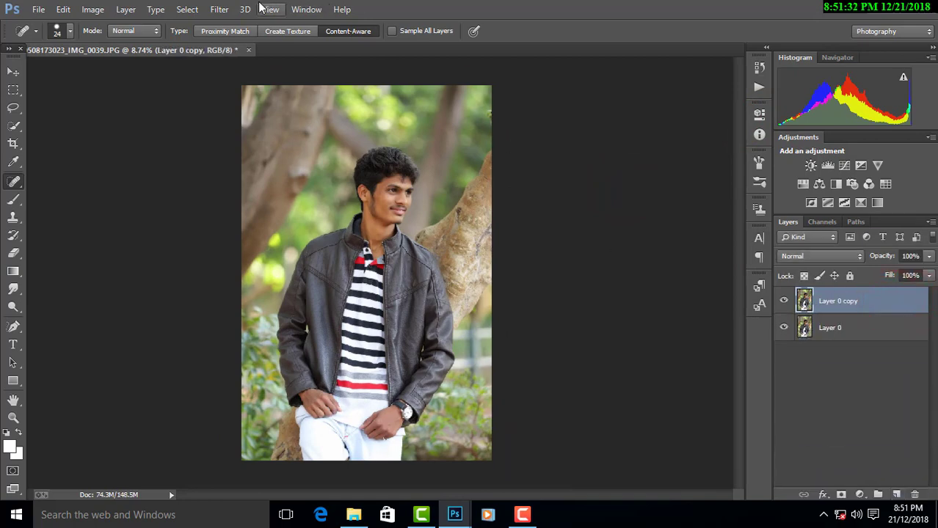
pyautogui.click(219, 9)
pyautogui.click(242, 90)
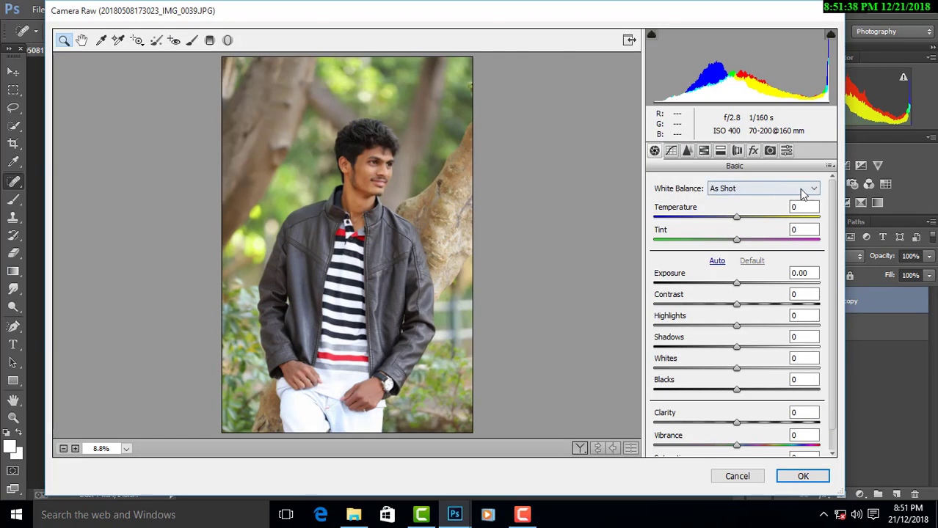
# - Set Temperature +5, Highlights -100, Shadows +42 and Blacks -24
pyautogui.click(803, 207)
pyautogui.write('5')
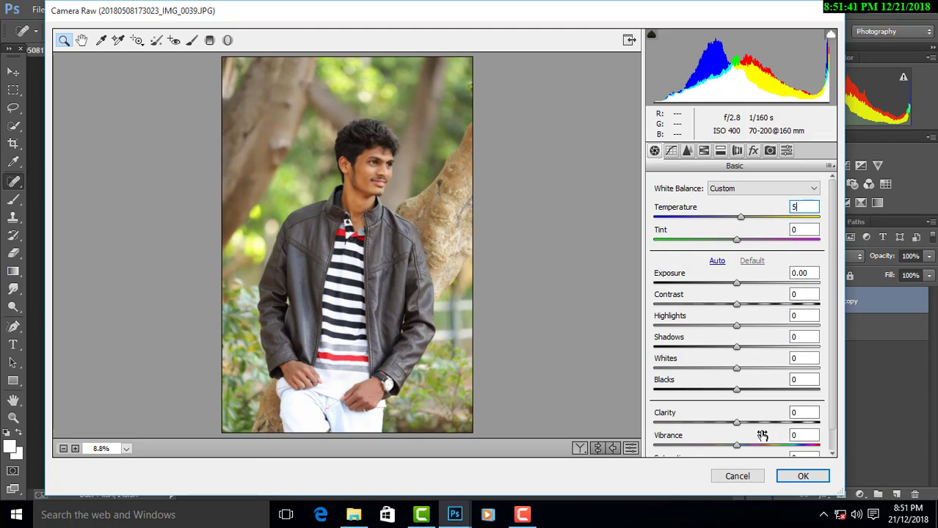
pyautogui.moveTo(736, 325); pyautogui.dragTo(598, 327)
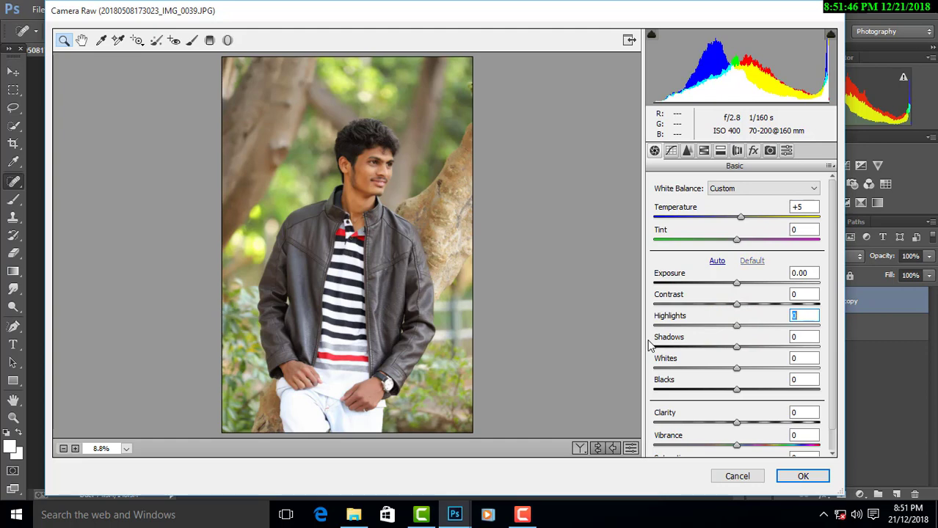
pyautogui.press('p')
pyautogui.press('p')
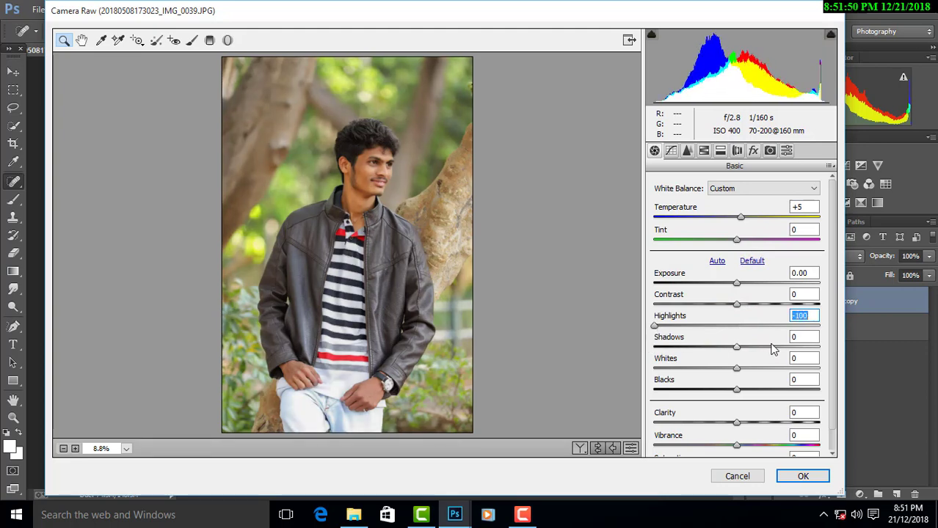
pyautogui.click(804, 336)
pyautogui.write('42')
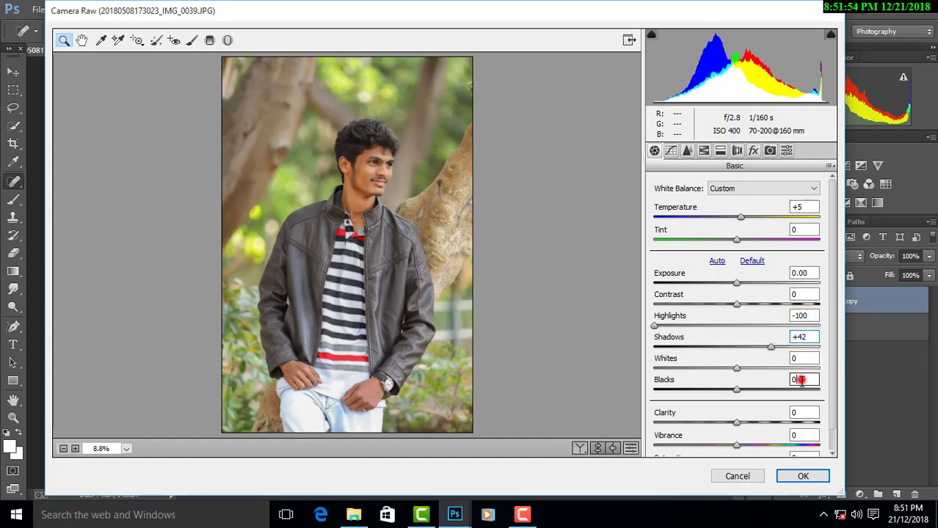
pyautogui.click(801, 379)
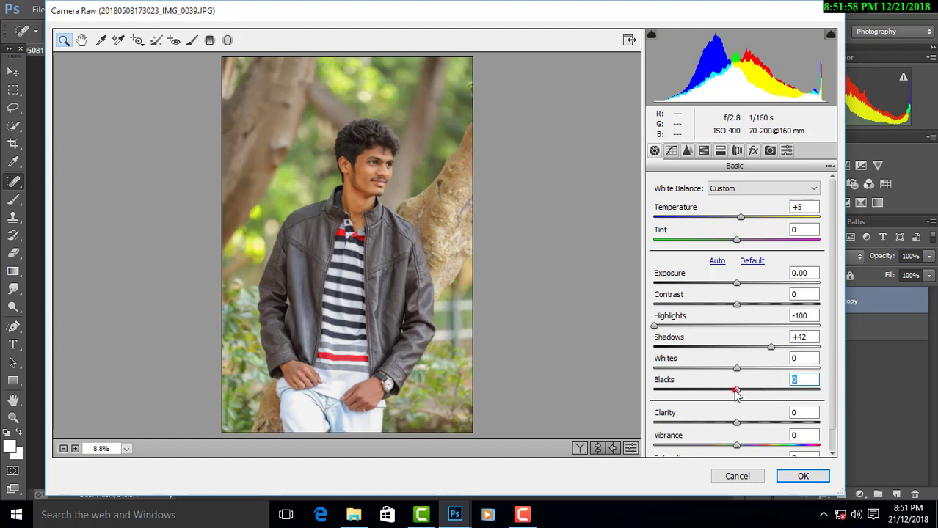
pyautogui.moveTo(736, 390); pyautogui.dragTo(717, 389)
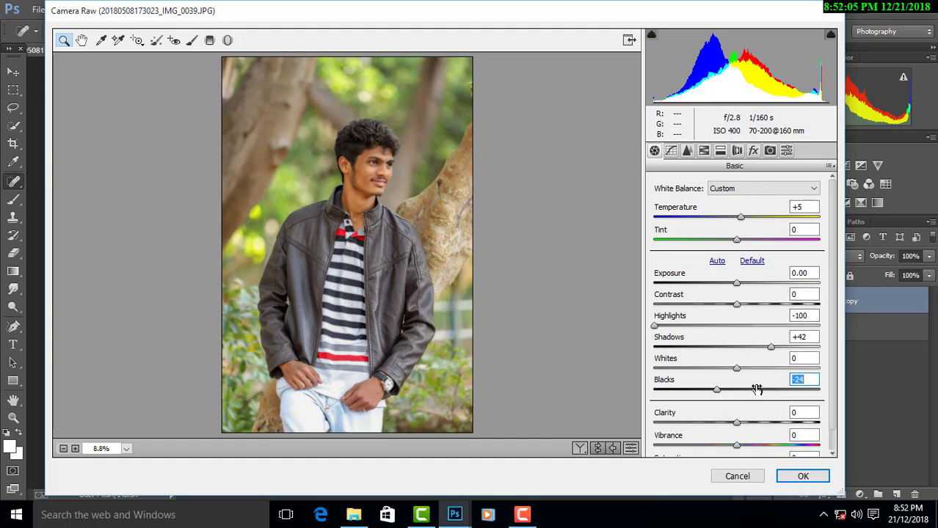
# - Set Clarity +53, Vibrance +13 and Saturation -15
pyautogui.click(802, 413)
pyautogui.write('53')
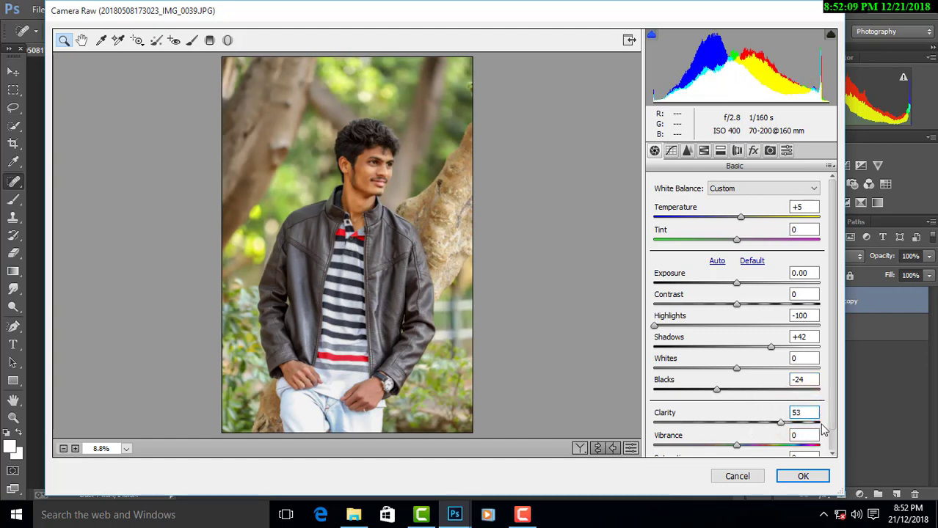
pyautogui.click(802, 435)
pyautogui.write('13')
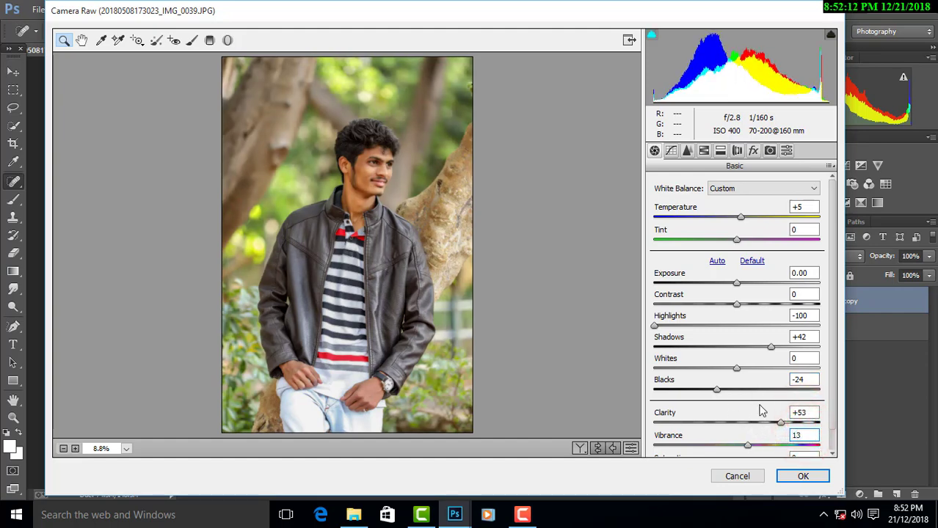
pyautogui.scroll(-1, 760, 411)
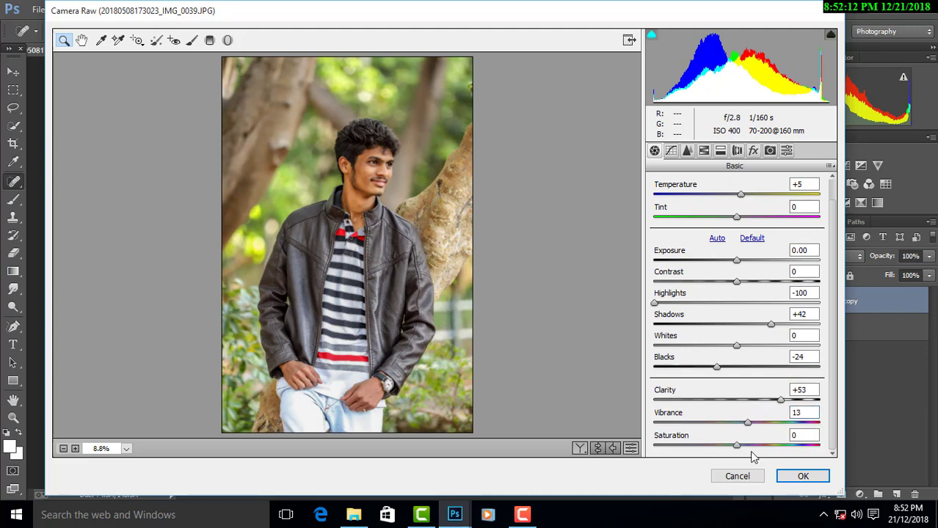
pyautogui.click(791, 437)
pyautogui.write('-15')
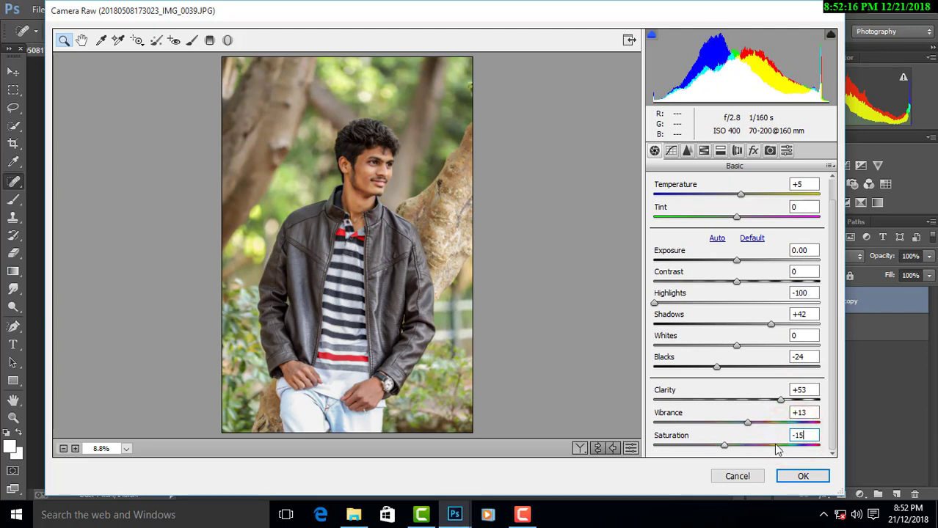
pyautogui.scroll(1, 784, 416)
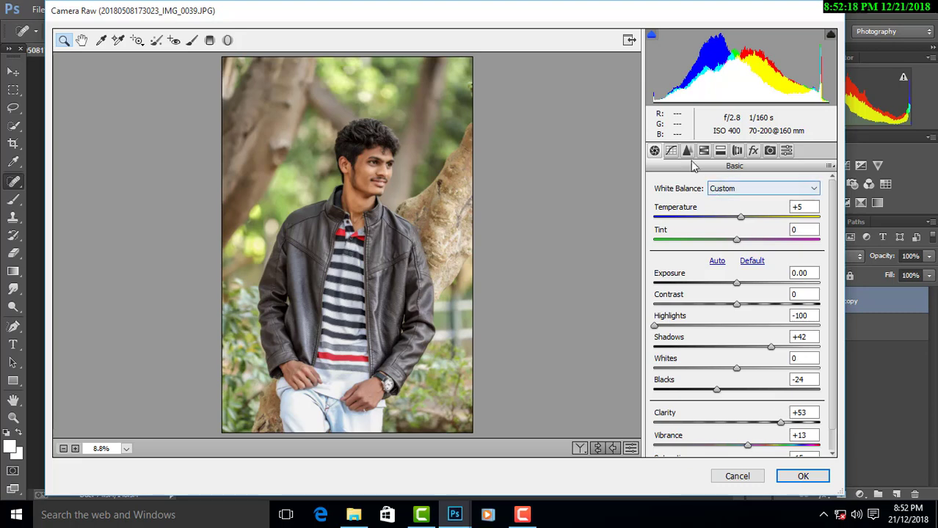
# - Set luminance noise reduction to 22 in the Detail tab
pyautogui.click(686, 151)
pyautogui.moveTo(655, 320); pyautogui.dragTo(690, 320)
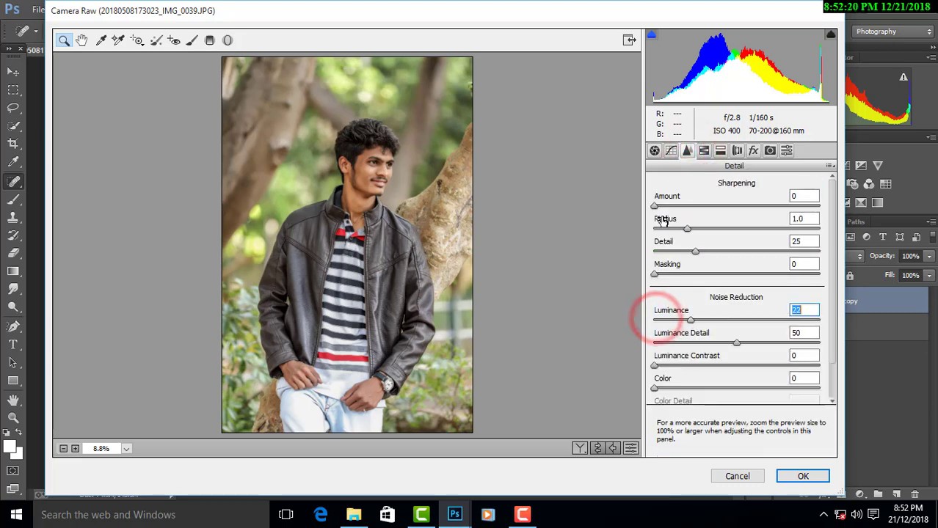
pyautogui.moveTo(653, 206); pyautogui.dragTo(669, 208)
pyautogui.click(702, 151)
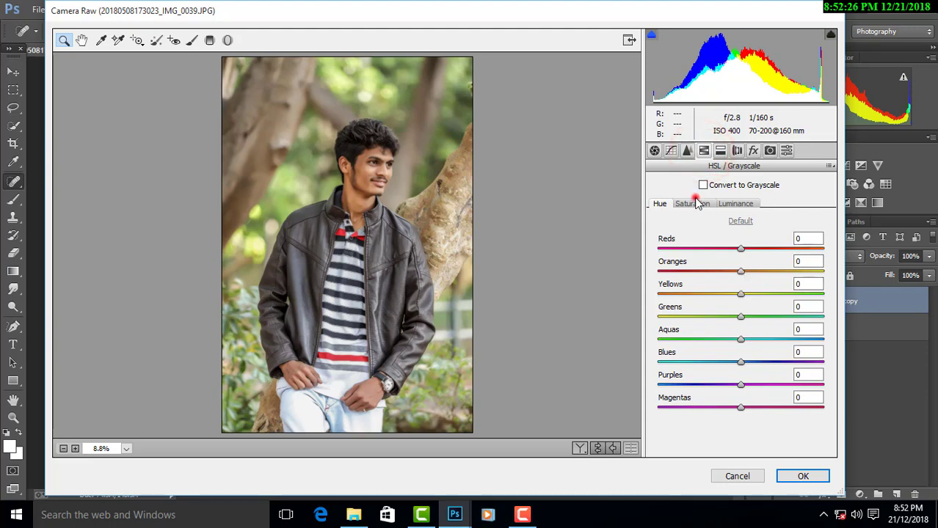
# - Set HSL hue sliders to Oranges -9, Yellows -53 and Greens -100
pyautogui.click(664, 204)
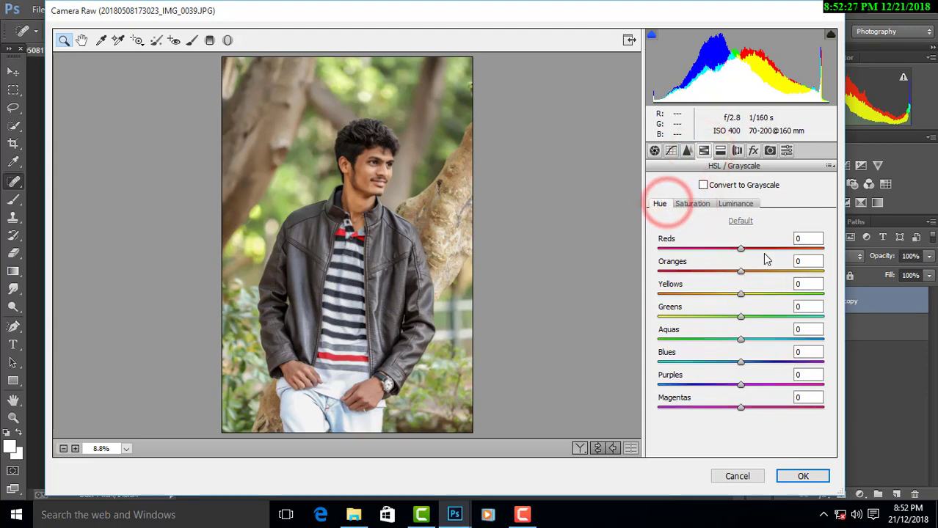
pyautogui.moveTo(812, 261); pyautogui.dragTo(768, 262)
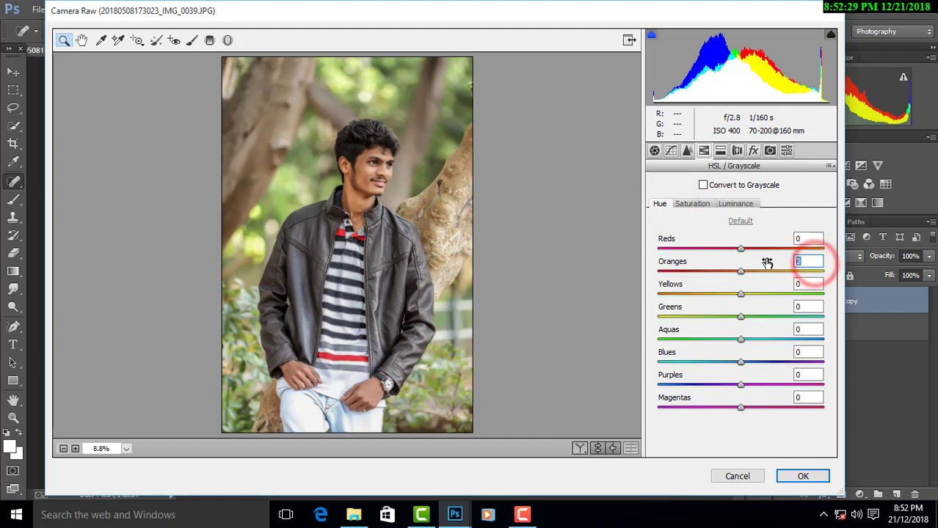
pyautogui.click(805, 286)
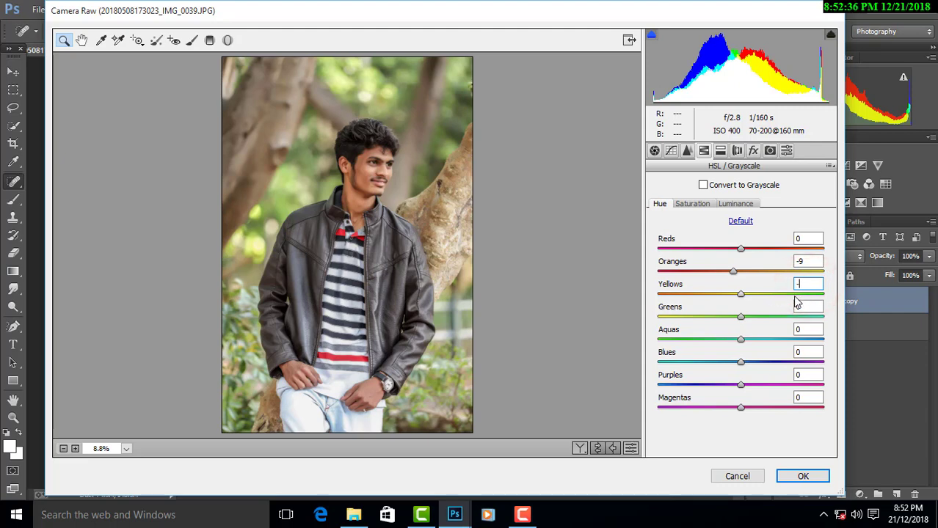
pyautogui.click(798, 306)
pyautogui.click(803, 309)
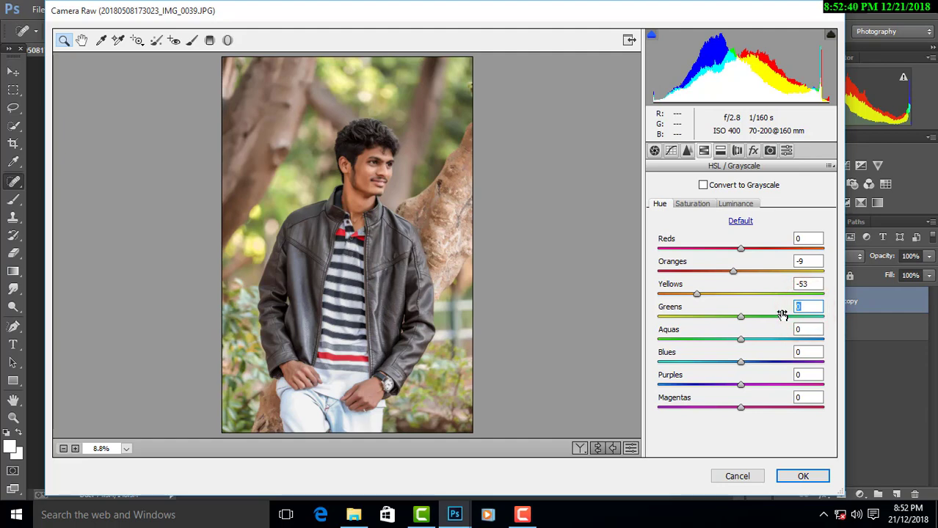
pyautogui.write('-100')
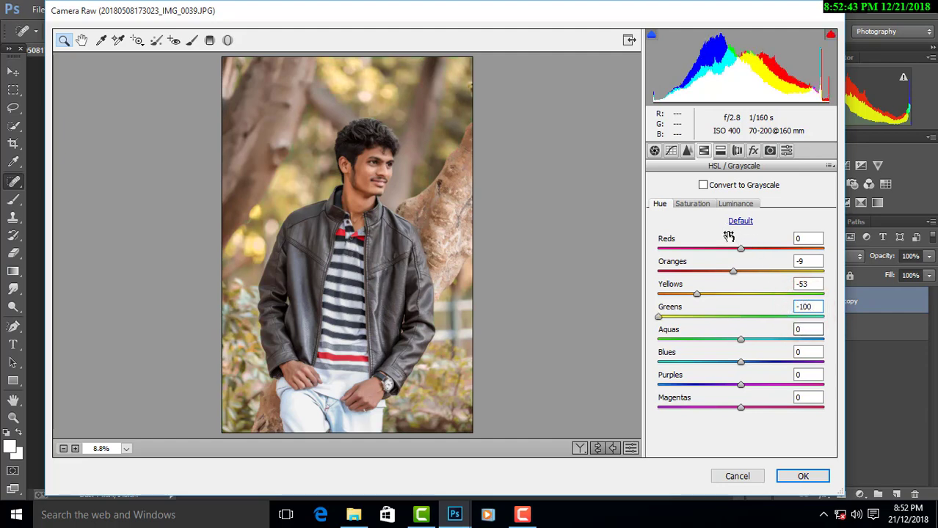
pyautogui.click(696, 205)
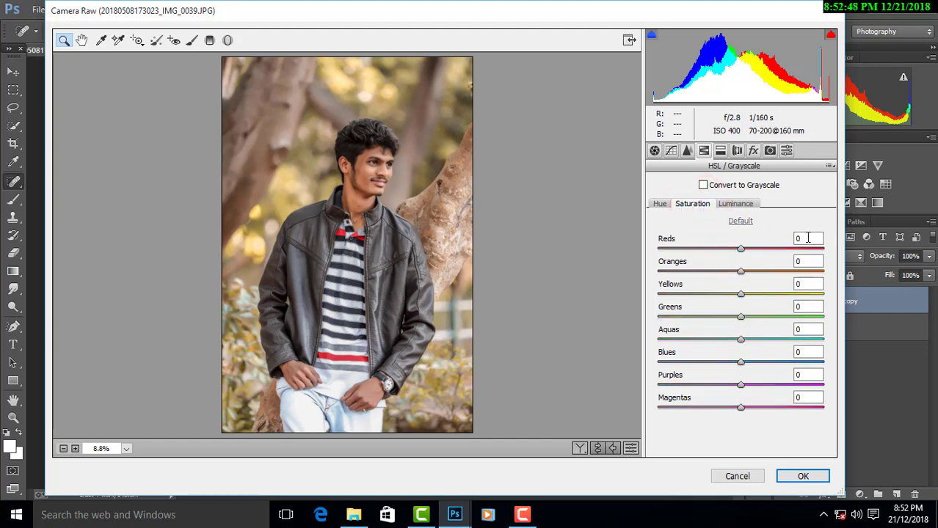
# - Set HSL saturation to Reds +34, Oranges +13, Greens +47 and Aquas -8
pyautogui.click(807, 237)
pyautogui.write('34')
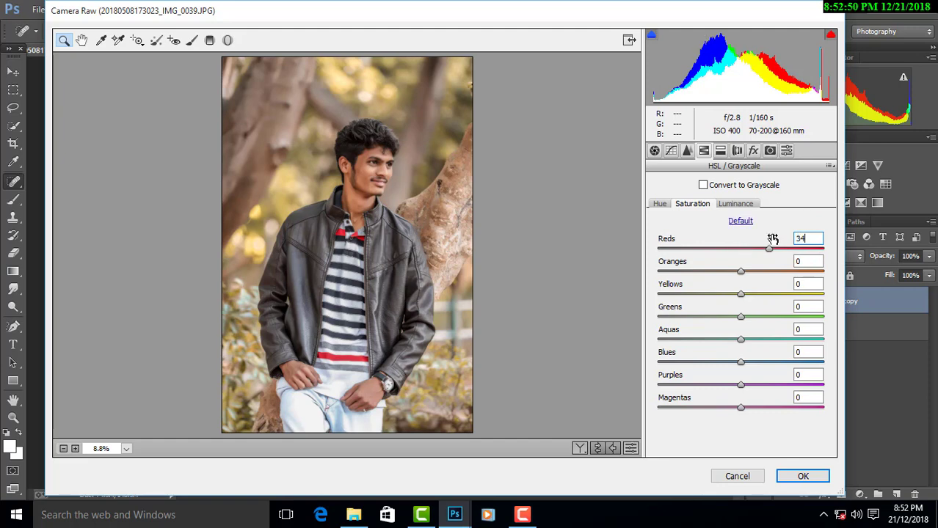
pyautogui.click(810, 259)
pyautogui.write('+13')
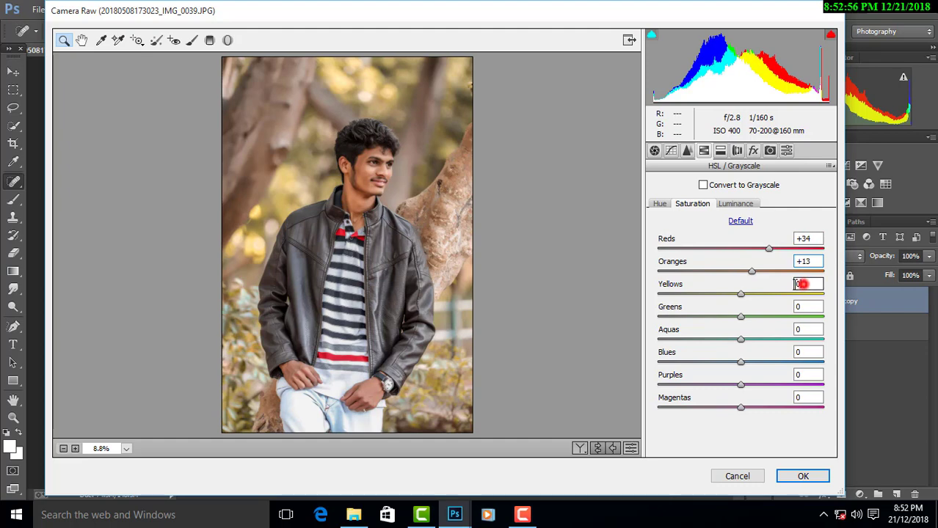
pyautogui.click(802, 284)
pyautogui.write('-3')
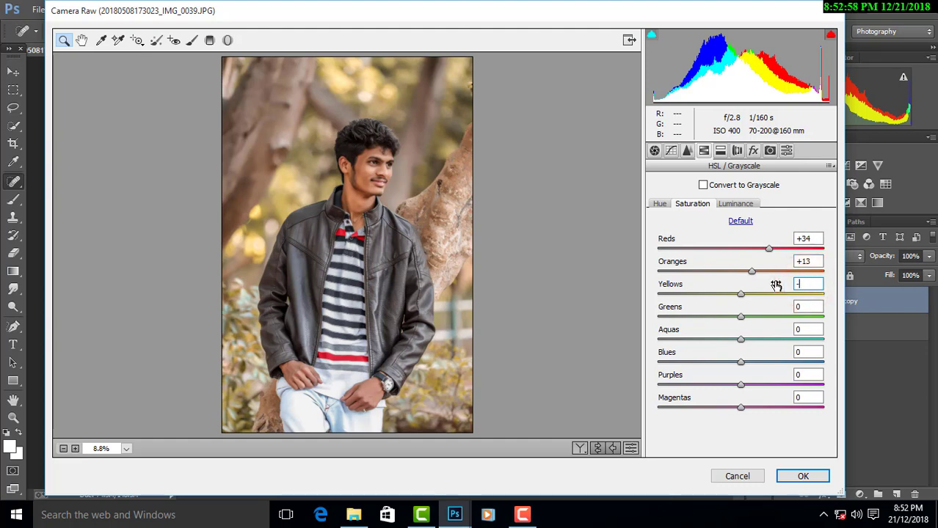
pyautogui.write('8')
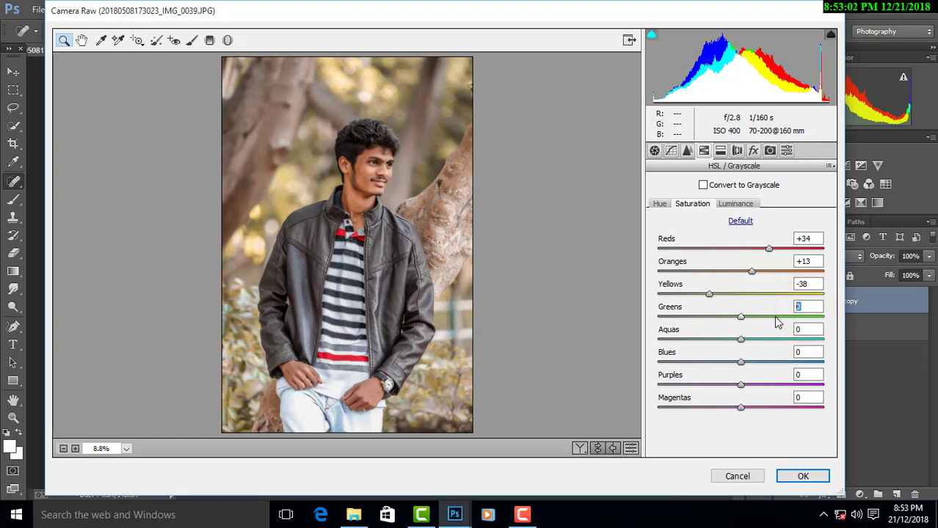
pyautogui.write('100')
pyautogui.click(803, 329)
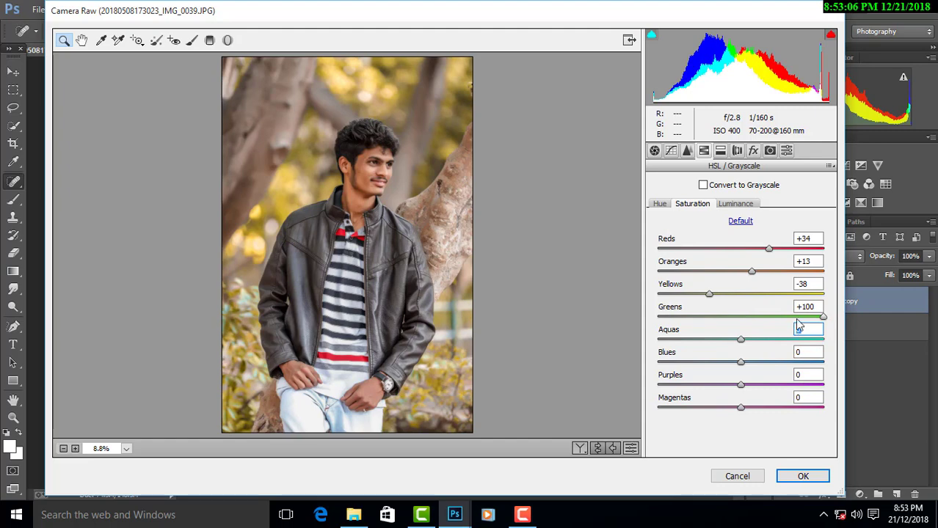
pyautogui.click(725, 340)
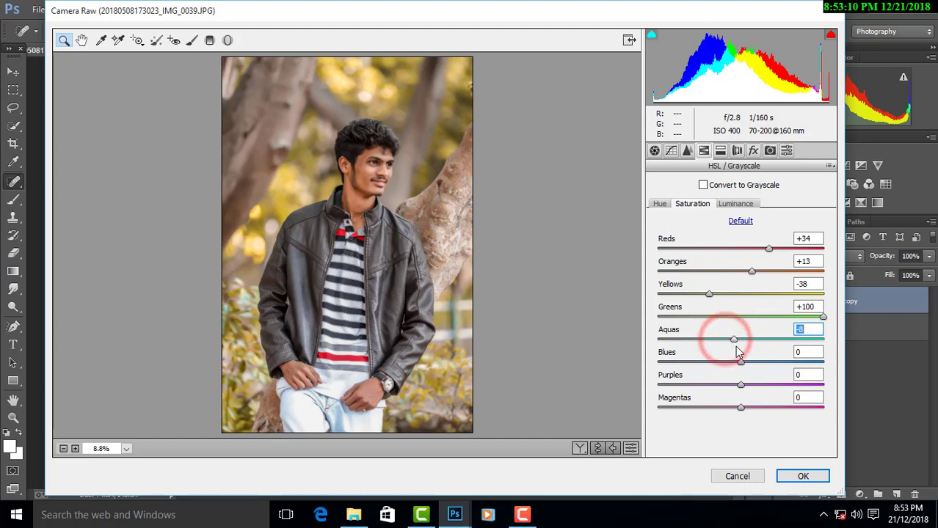
pyautogui.moveTo(779, 318); pyautogui.dragTo(668, 330)
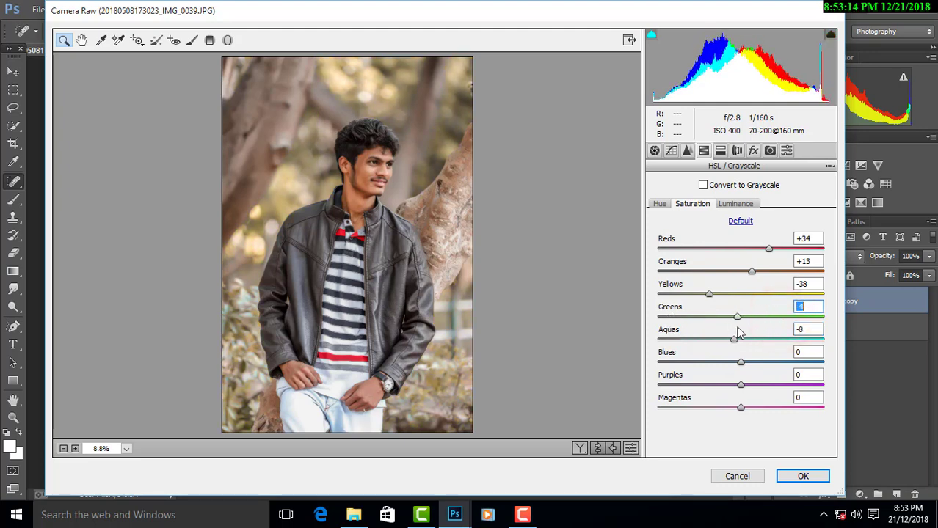
pyautogui.click(758, 317)
pyautogui.moveTo(708, 294)
pyautogui.mouseDown()
pyautogui.moveTo(675, 296)
pyautogui.moveTo(698, 313)
pyautogui.mouseUp()
pyautogui.press('Down')
pyautogui.press('Down')
pyautogui.press('Down')
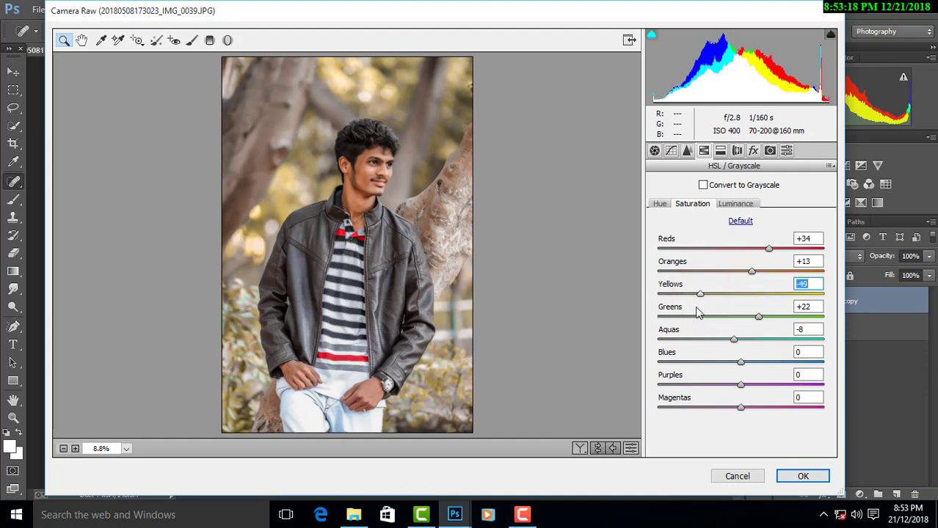
pyautogui.moveTo(771, 317); pyautogui.dragTo(699, 318)
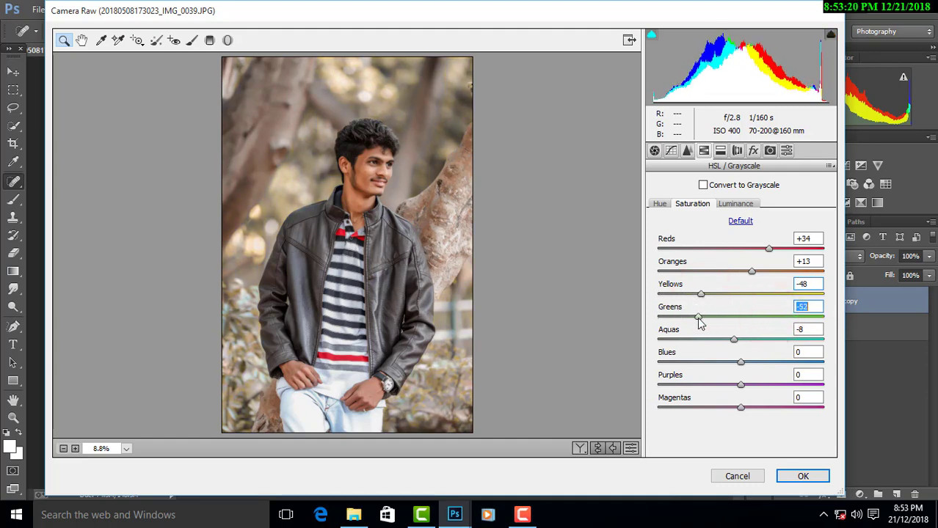
pyautogui.doubleClick(698, 293)
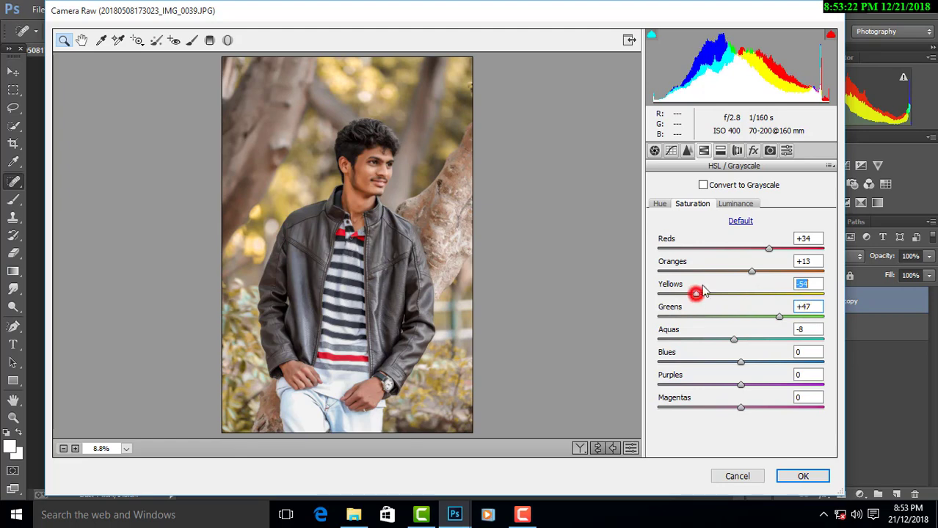
# - Raise the Oranges luminance to +17
pyautogui.click(754, 205)
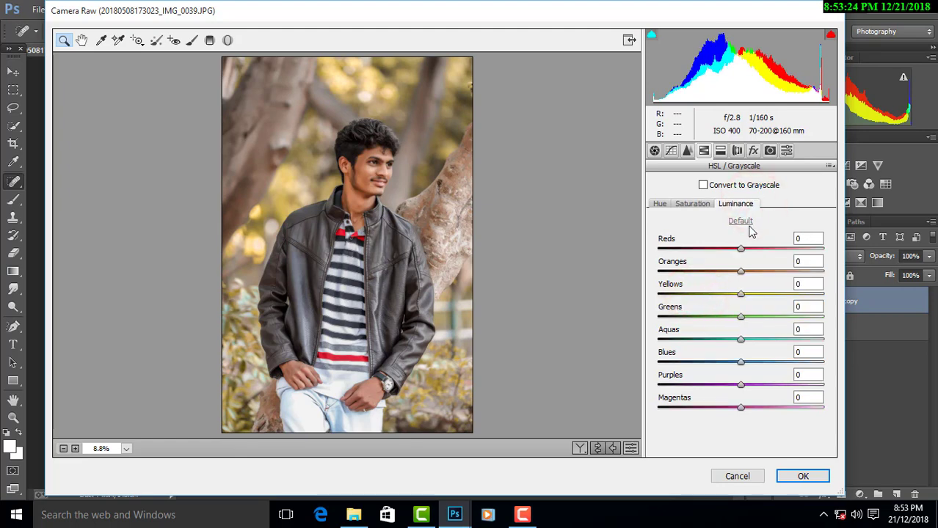
pyautogui.click(807, 261)
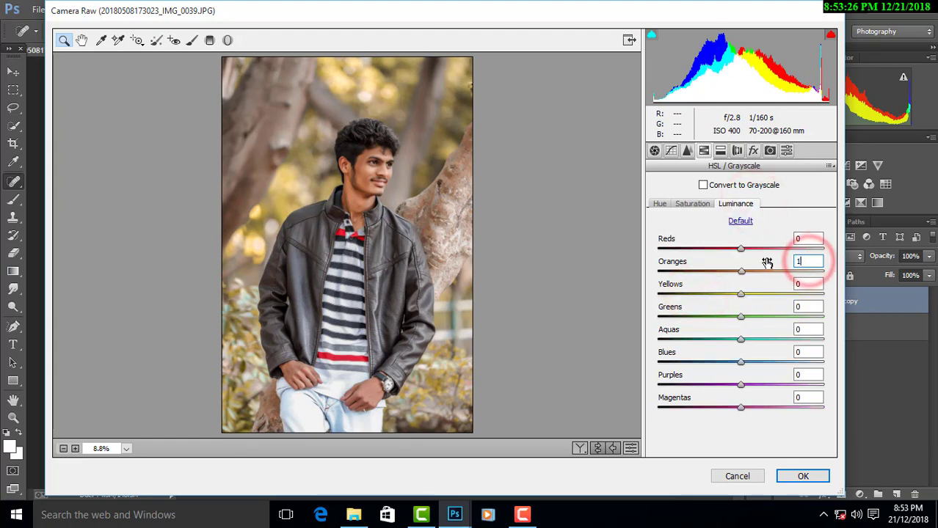
pyautogui.write('+16')
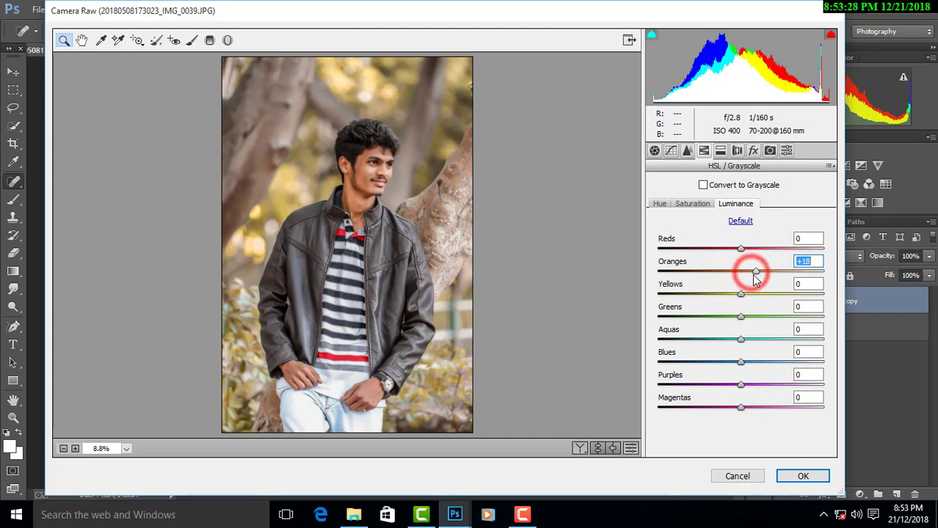
pyautogui.moveTo(749, 278); pyautogui.dragTo(748, 255)
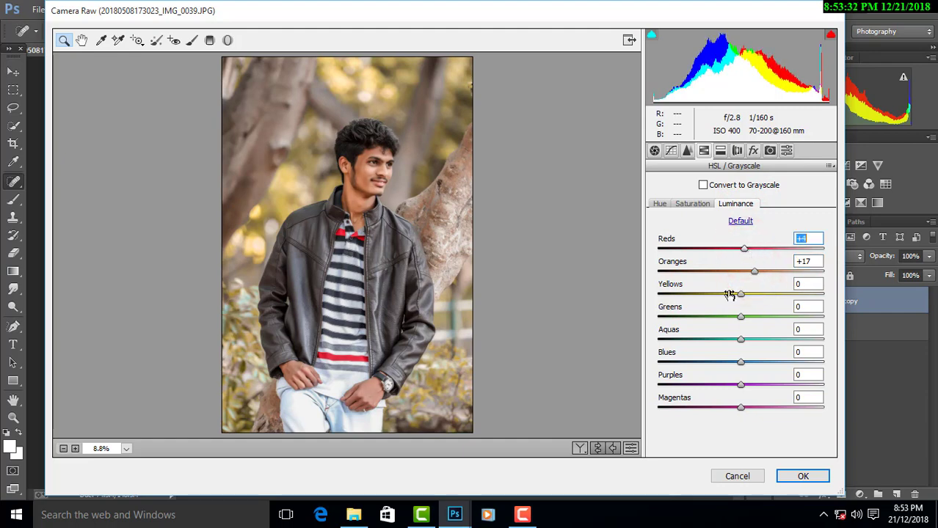
pyautogui.click(692, 203)
# - Add a -25 post-crop vignette and set Green Primary Hue -13, Saturation +8
pyautogui.click(752, 150)
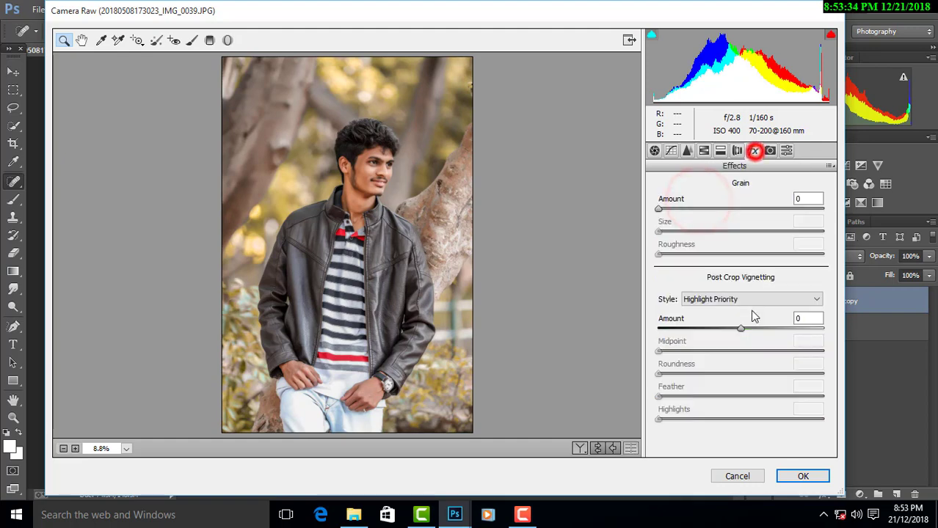
pyautogui.moveTo(736, 328); pyautogui.dragTo(722, 325)
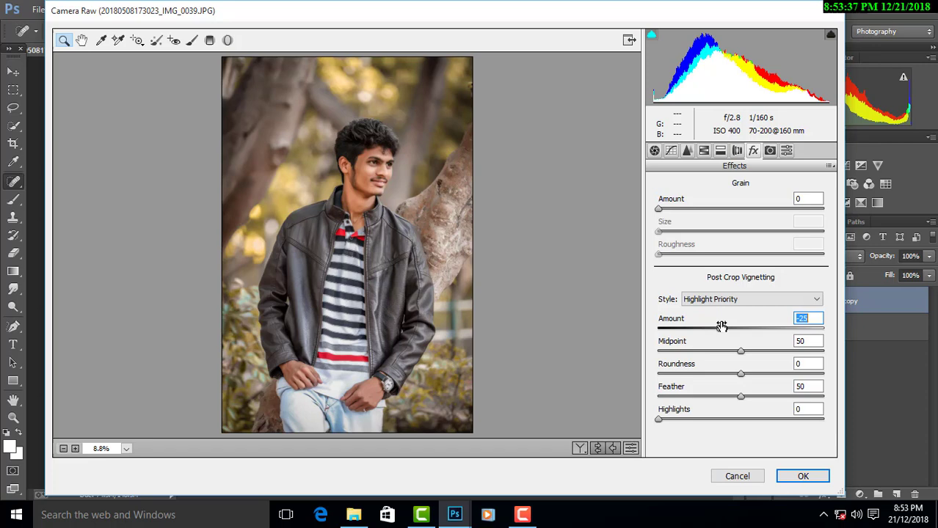
pyautogui.click(770, 150)
pyautogui.moveTo(742, 366)
pyautogui.mouseDown()
pyautogui.moveTo(772, 369)
pyautogui.moveTo(677, 366)
pyautogui.mouseUp()
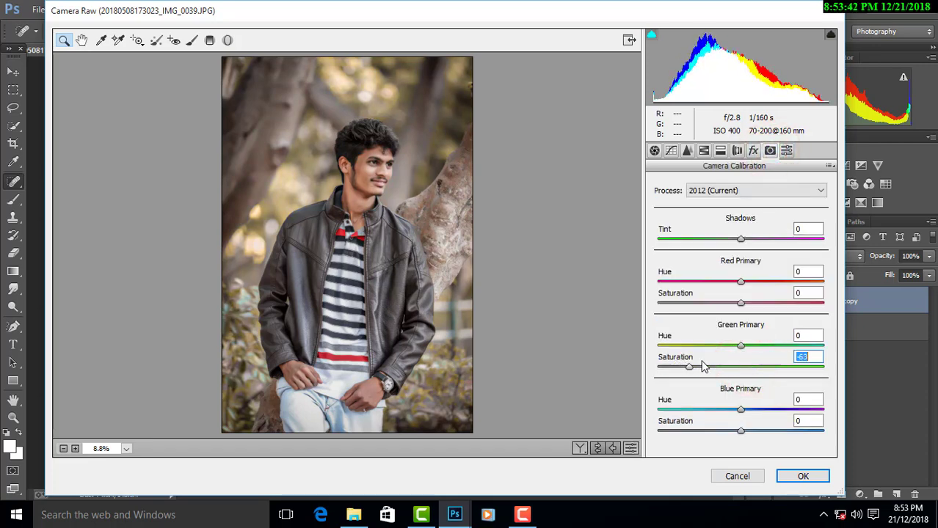
pyautogui.moveTo(750, 369); pyautogui.dragTo(673, 347)
pyautogui.hotkey('shift', 'Up')
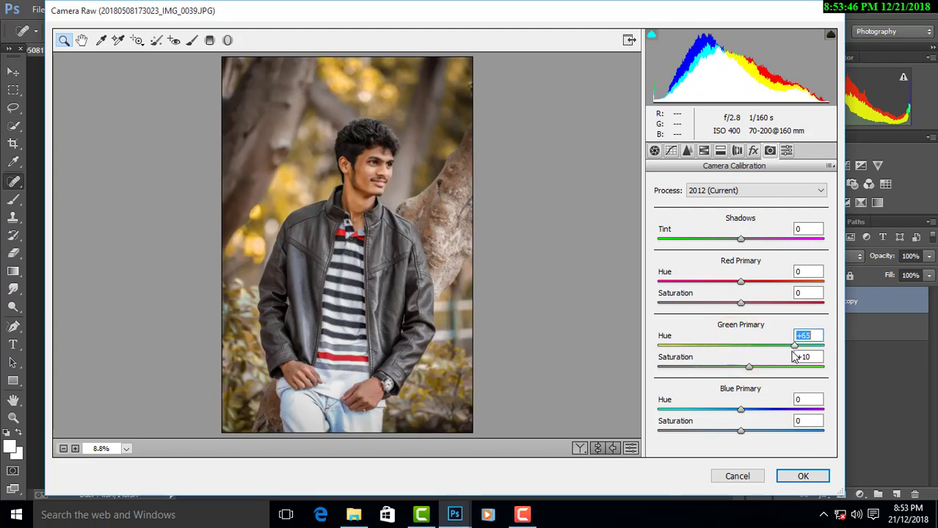
pyautogui.press('Up')
pyautogui.moveTo(732, 353)
pyautogui.mouseDown()
pyautogui.moveTo(769, 371)
pyautogui.moveTo(750, 372)
pyautogui.mouseUp()
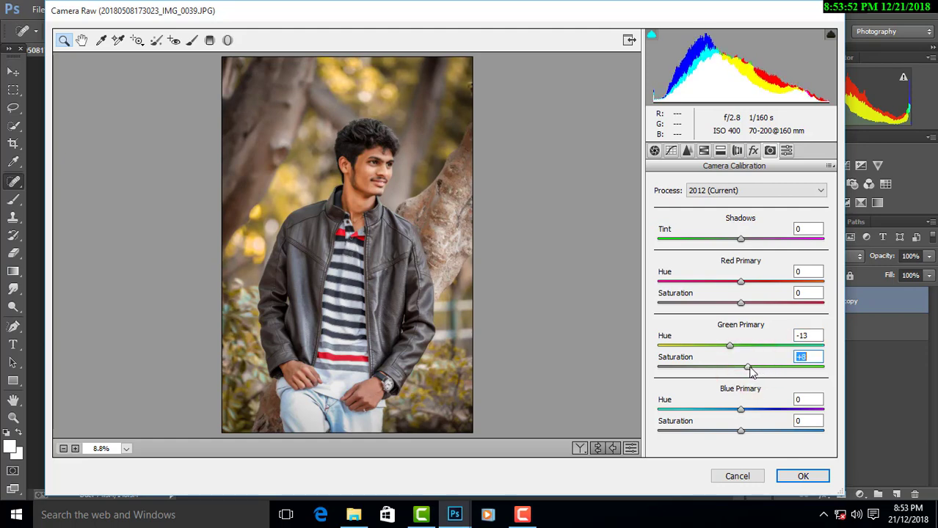
pyautogui.click(703, 150)
# - Lower the yellows' saturation and shift their hue in HSL/Grayscale
pyautogui.click(703, 151)
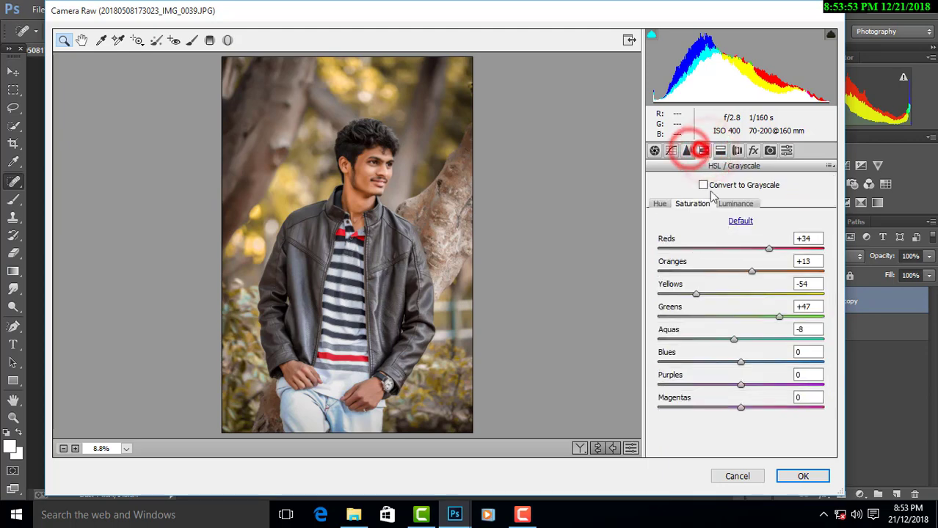
pyautogui.moveTo(695, 294)
pyautogui.mouseDown()
pyautogui.moveTo(684, 295)
pyautogui.moveTo(695, 305)
pyautogui.mouseUp()
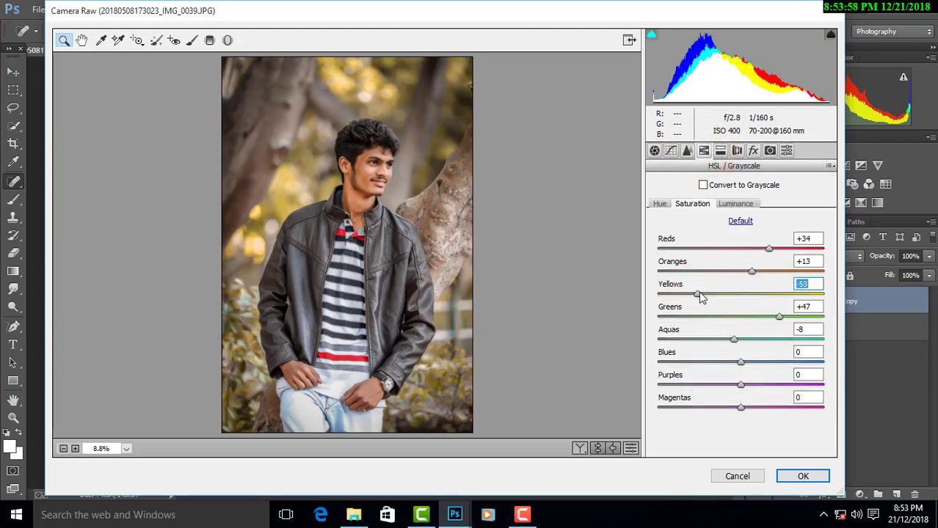
pyautogui.click(663, 204)
pyautogui.moveTo(697, 295); pyautogui.dragTo(701, 296)
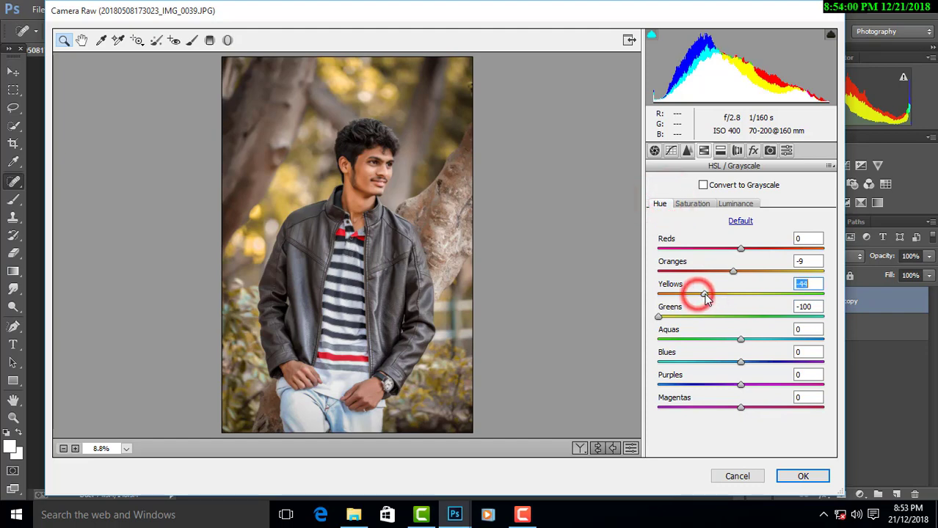
pyautogui.click(693, 199)
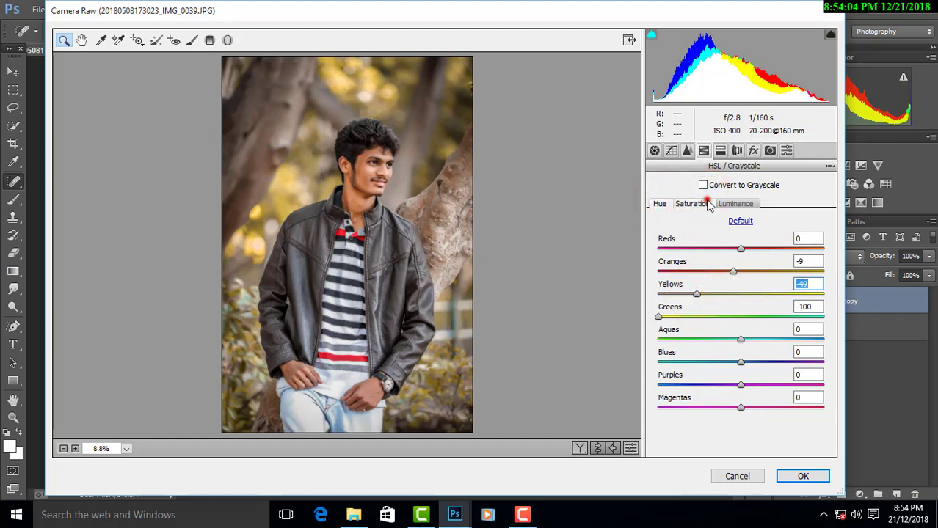
pyautogui.click(693, 203)
pyautogui.click(703, 293)
pyautogui.moveTo(716, 298); pyautogui.dragTo(697, 301)
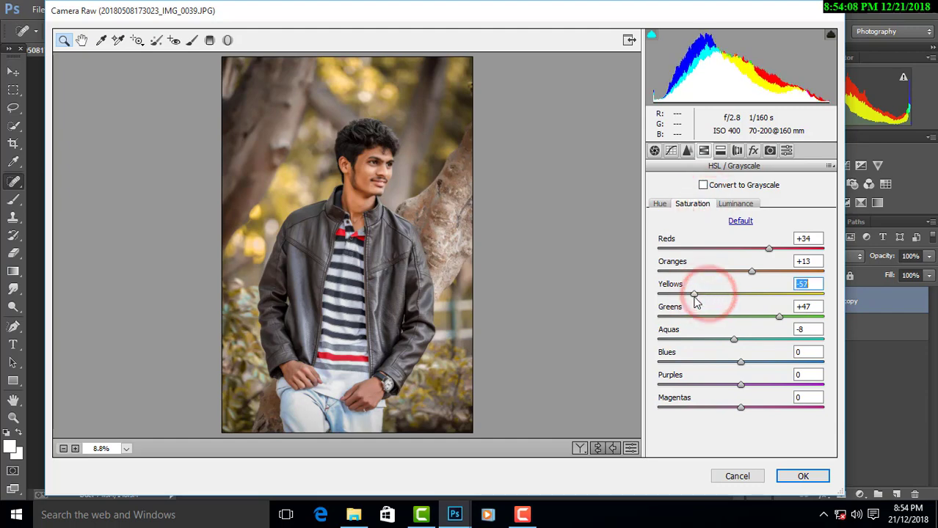
# - Brighten the yellows and blues and slightly darken the greens in Luminance
pyautogui.click(735, 203)
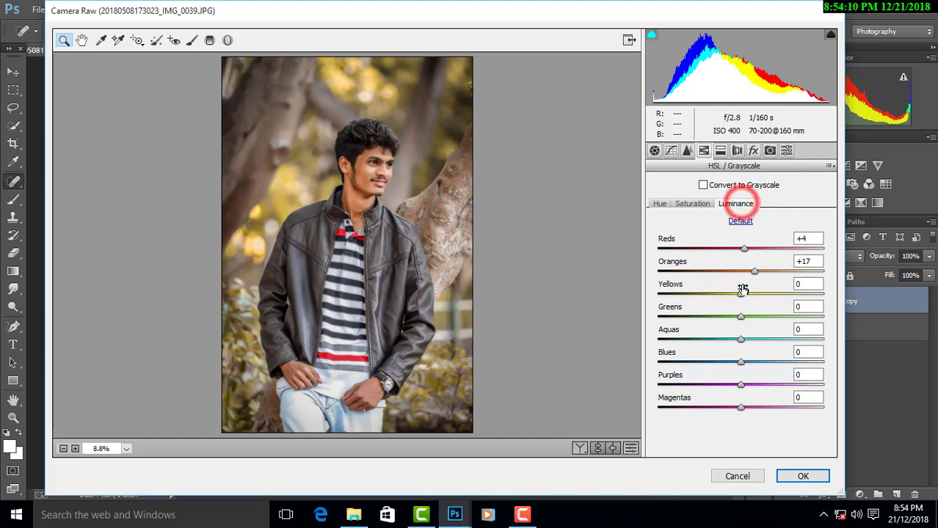
pyautogui.moveTo(745, 295)
pyautogui.mouseDown()
pyautogui.moveTo(758, 300)
pyautogui.moveTo(714, 316)
pyautogui.moveTo(768, 294)
pyautogui.mouseUp()
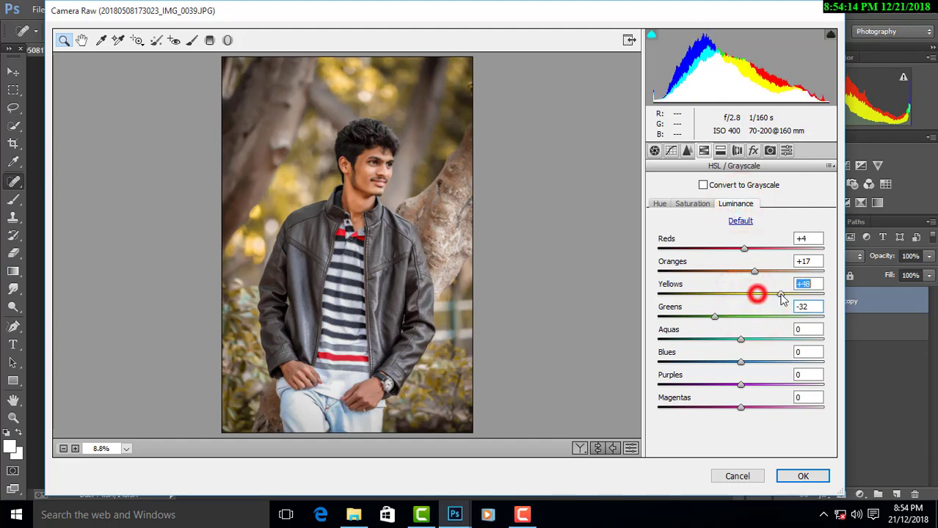
pyautogui.click(716, 316)
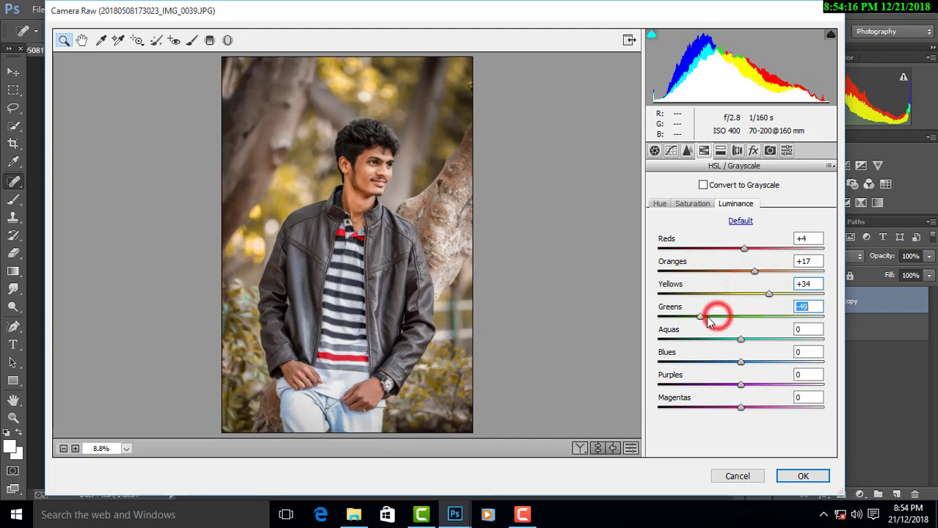
pyautogui.moveTo(755, 361); pyautogui.dragTo(786, 367)
# - Desaturate the aquas to -32 and shift aqua and blue hues to -28 and -14
pyautogui.click(706, 205)
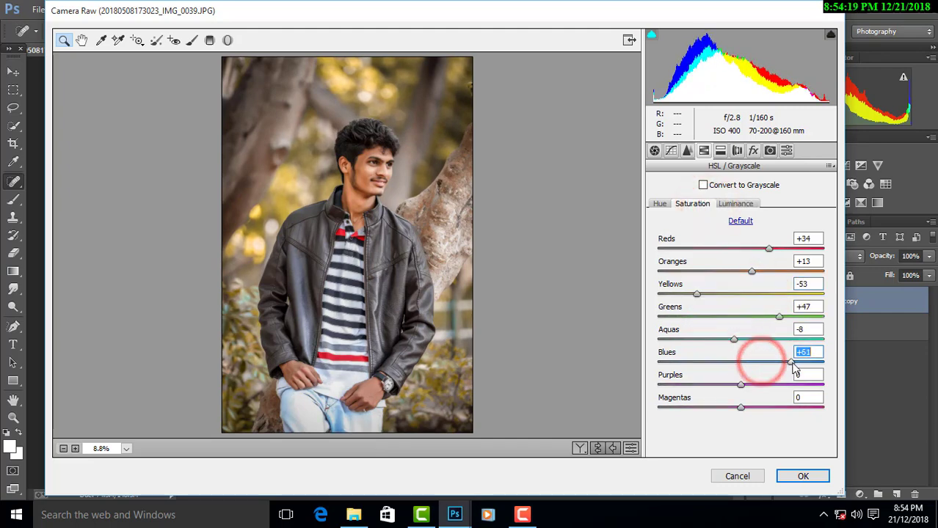
pyautogui.moveTo(751, 339); pyautogui.dragTo(710, 341)
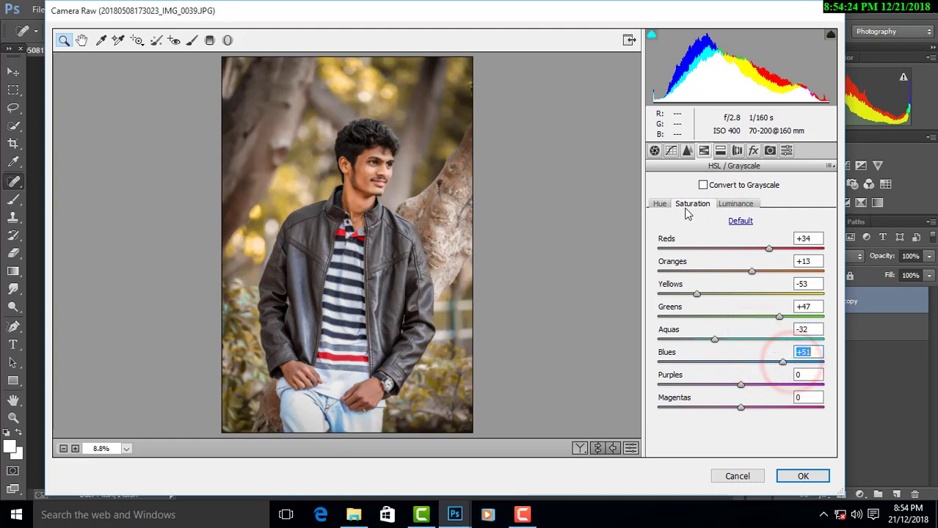
pyautogui.click(659, 204)
pyautogui.moveTo(740, 339); pyautogui.dragTo(780, 340)
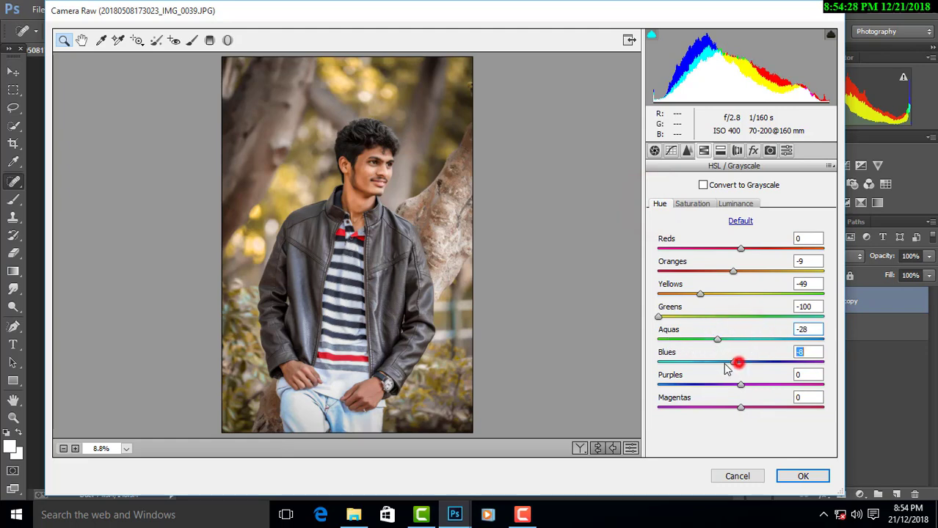
pyautogui.moveTo(725, 369); pyautogui.dragTo(789, 374)
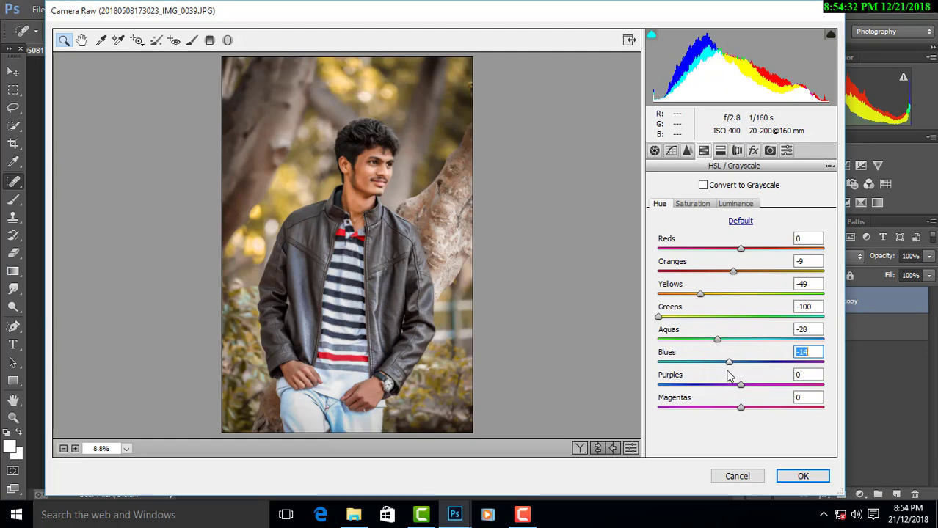
pyautogui.click(770, 151)
# - Deepen the vignette to -33 and view before and after side by side
pyautogui.click(752, 151)
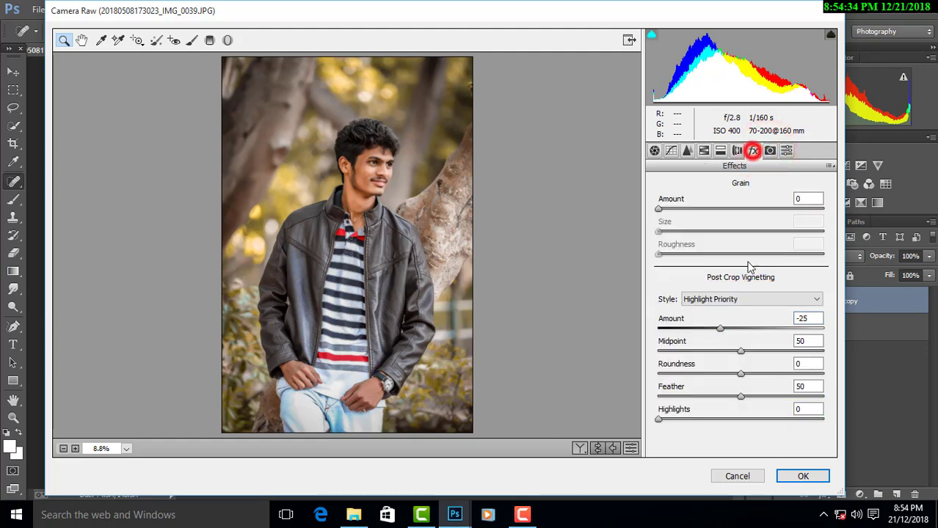
pyautogui.moveTo(719, 328); pyautogui.dragTo(711, 329)
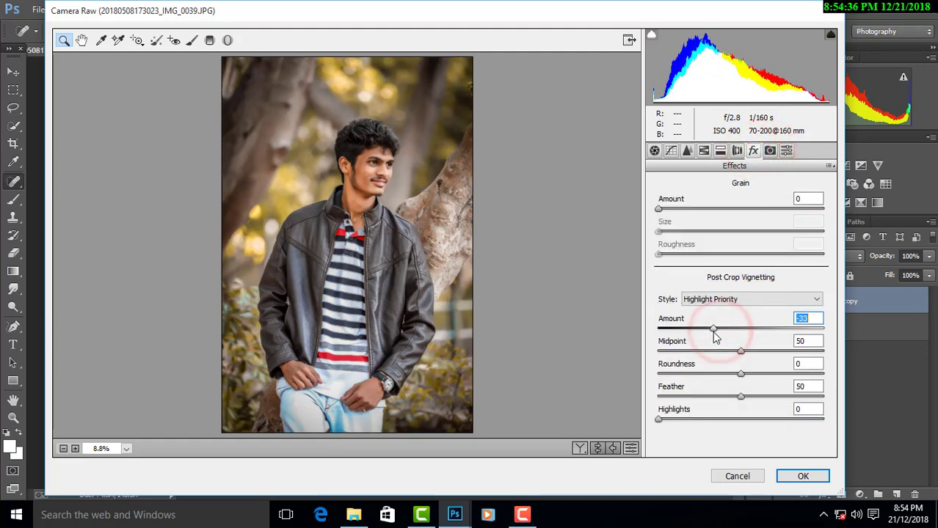
pyautogui.click(580, 450)
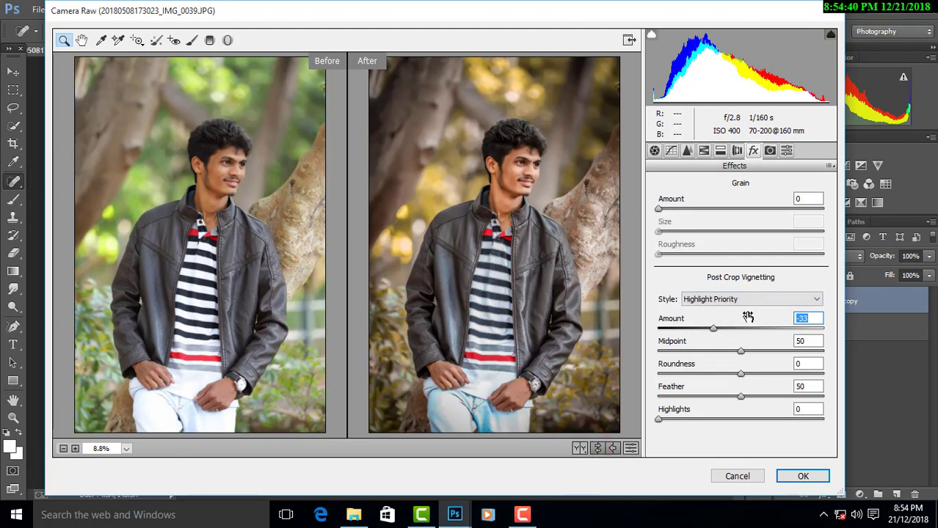
# - Raise Oranges saturation to +18 and Oranges luminance to +13
pyautogui.click(720, 150)
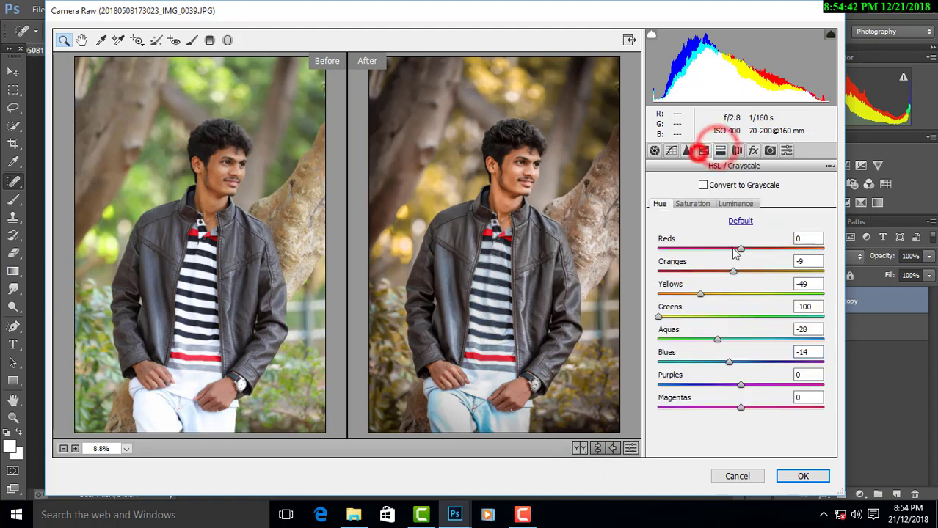
pyautogui.click(708, 203)
pyautogui.moveTo(752, 271)
pyautogui.mouseDown()
pyautogui.moveTo(766, 271)
pyautogui.moveTo(758, 275)
pyautogui.mouseUp()
pyautogui.click(735, 203)
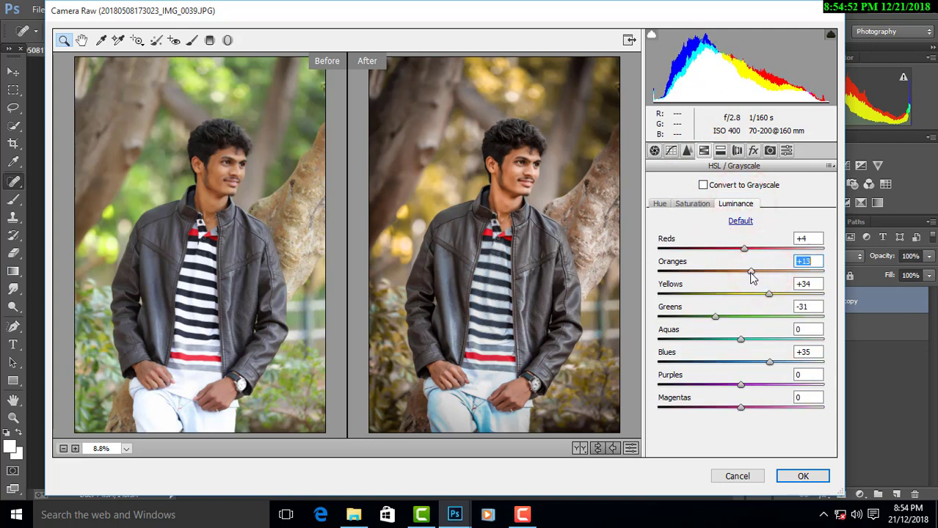
pyautogui.click(653, 150)
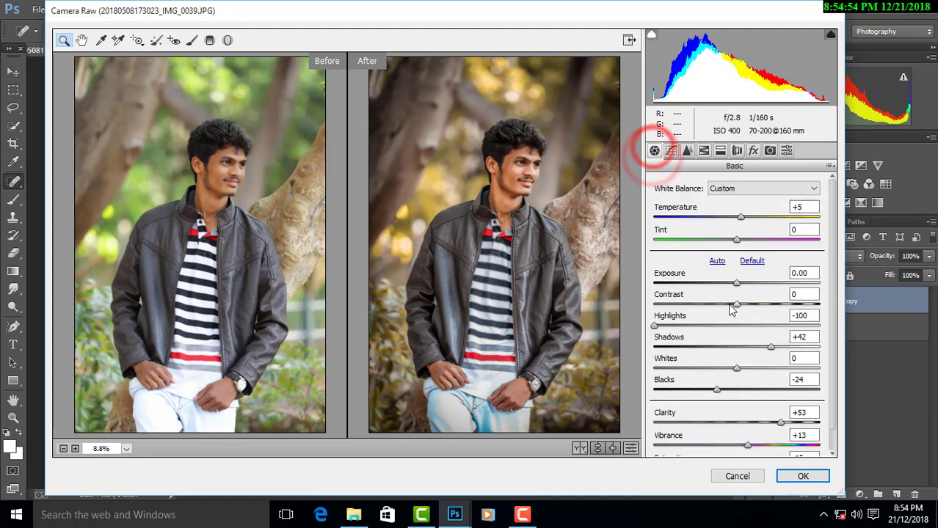
# - In Basic, set Exposure +0.10, Contrast +5 and Temperature +7
pyautogui.moveTo(737, 303)
pyautogui.mouseDown()
pyautogui.moveTo(746, 306)
pyautogui.moveTo(738, 291)
pyautogui.mouseUp()
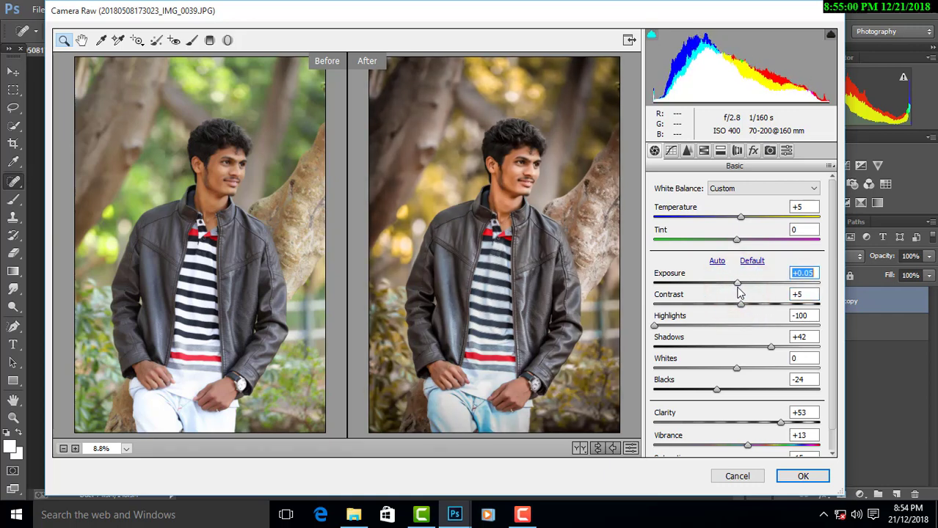
pyautogui.click(739, 292)
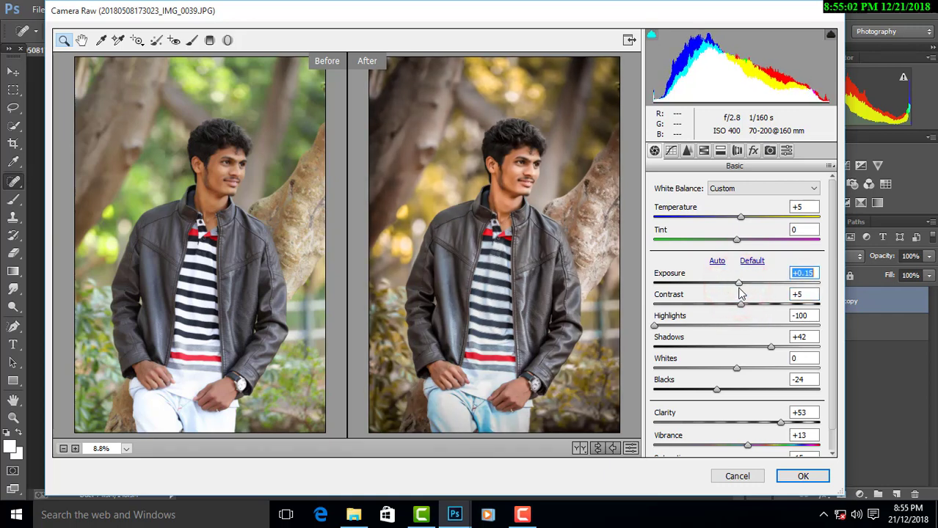
pyautogui.press('Up')
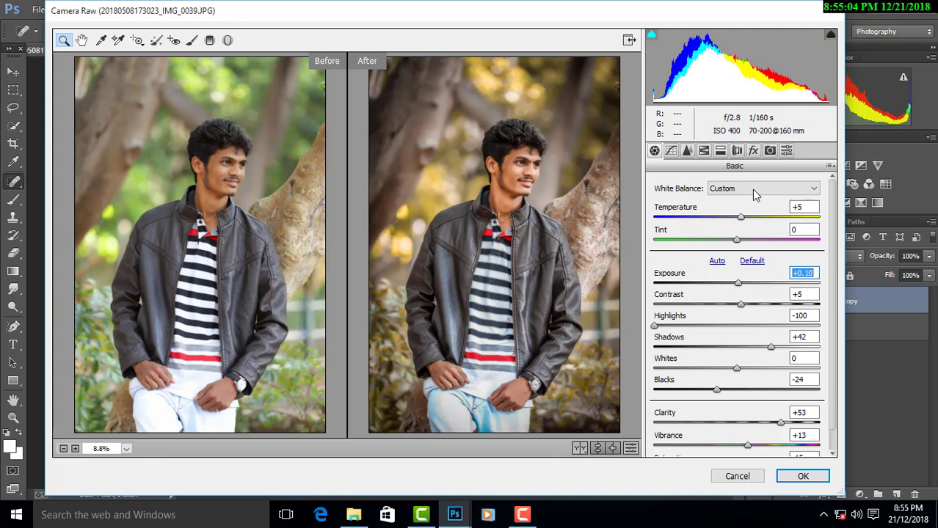
pyautogui.moveTo(746, 222); pyautogui.dragTo(746, 228)
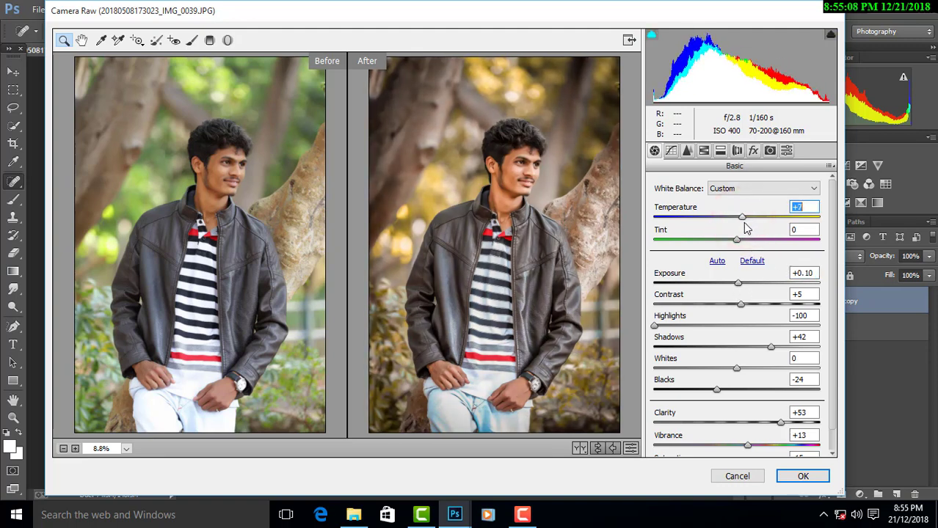
pyautogui.press('Up')
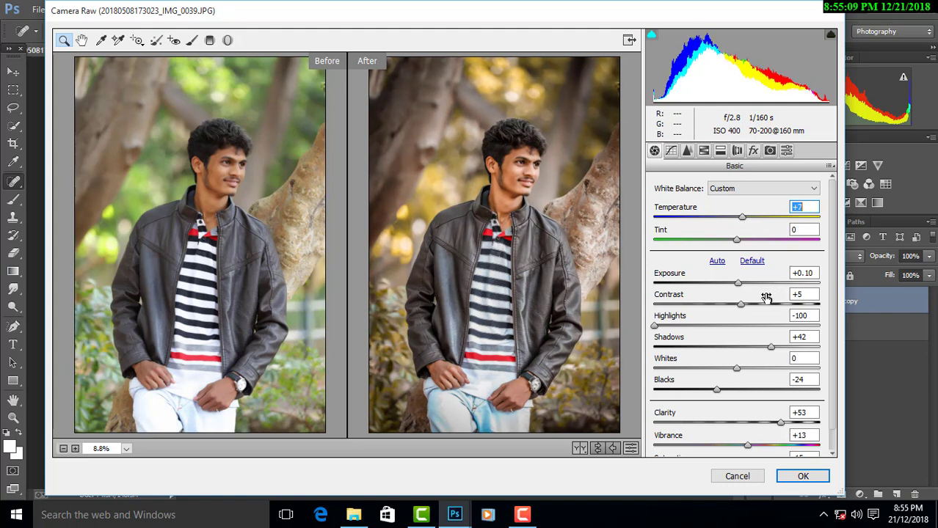
pyautogui.press('Up')
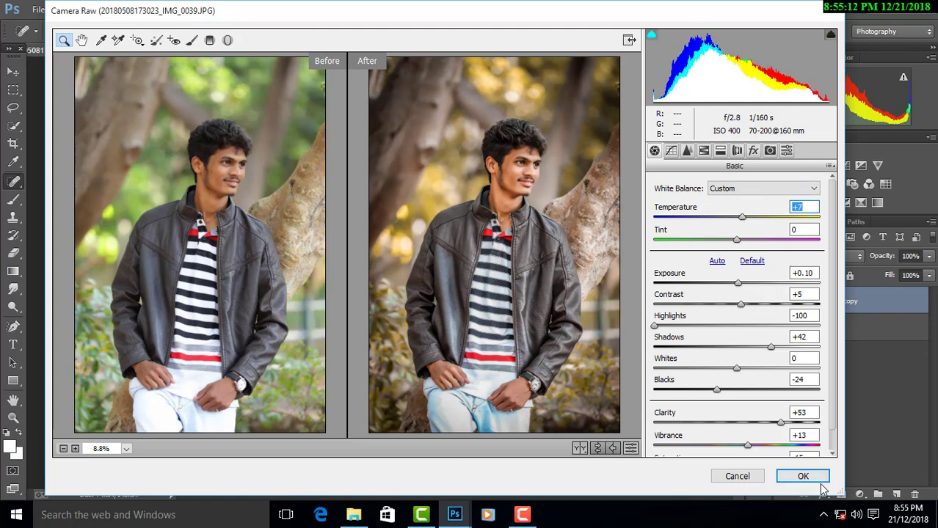
# - Apply the Camera Raw grade, then toggle Layer 0 copy off and on to compare
pyautogui.click(805, 476)
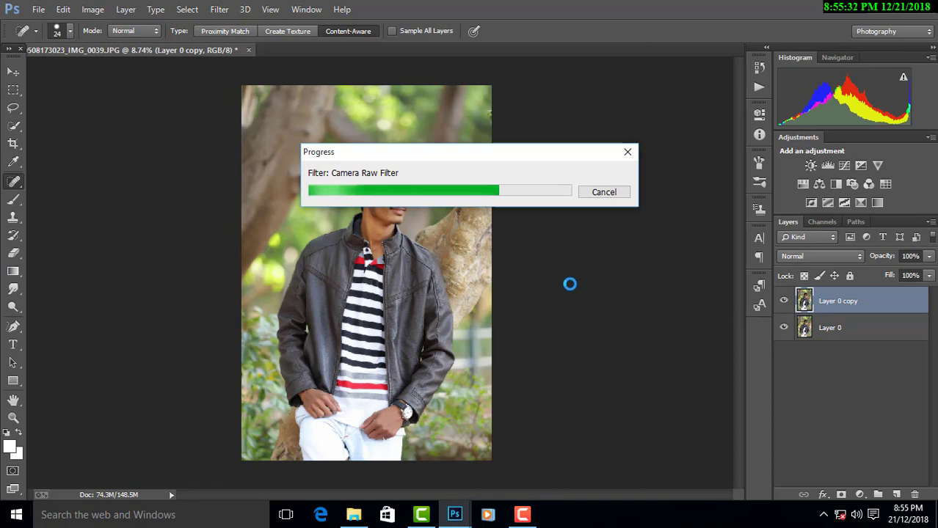
pyautogui.click(523, 176)
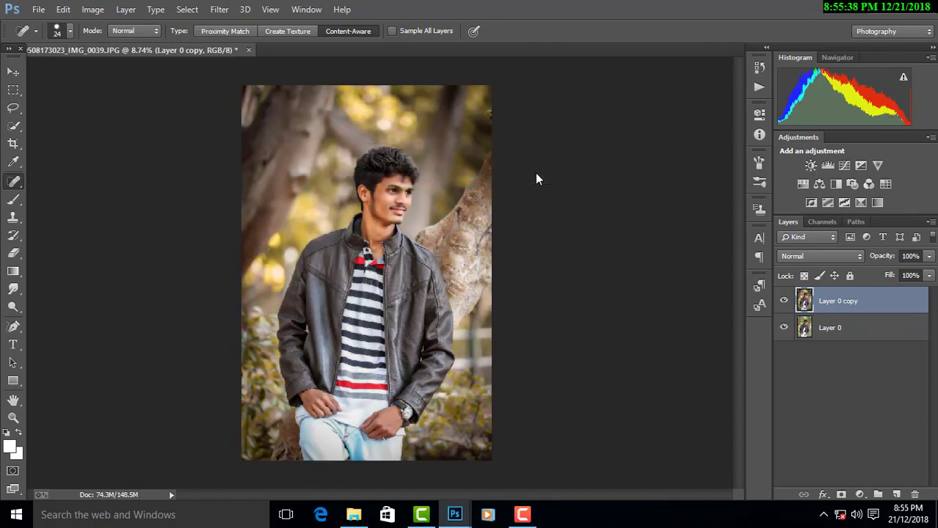
pyautogui.click(790, 300)
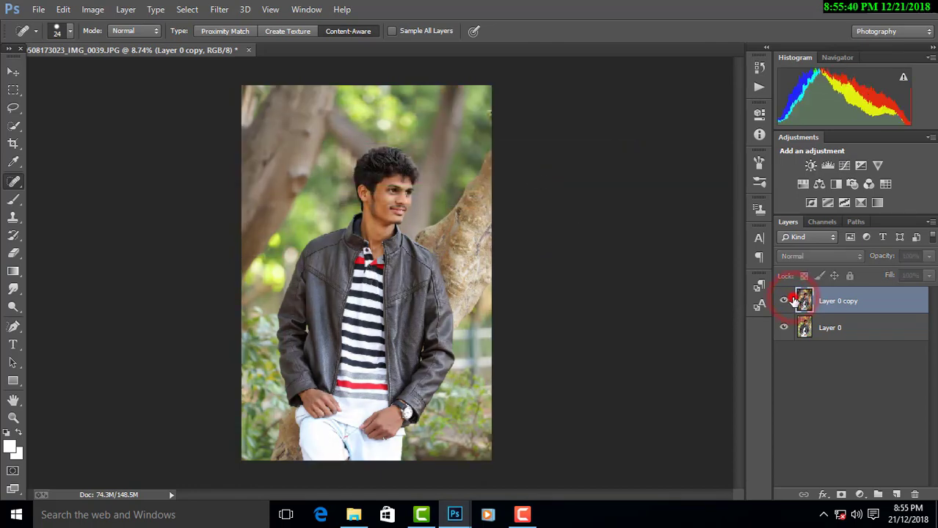
pyautogui.click(790, 300)
pyautogui.click(785, 301)
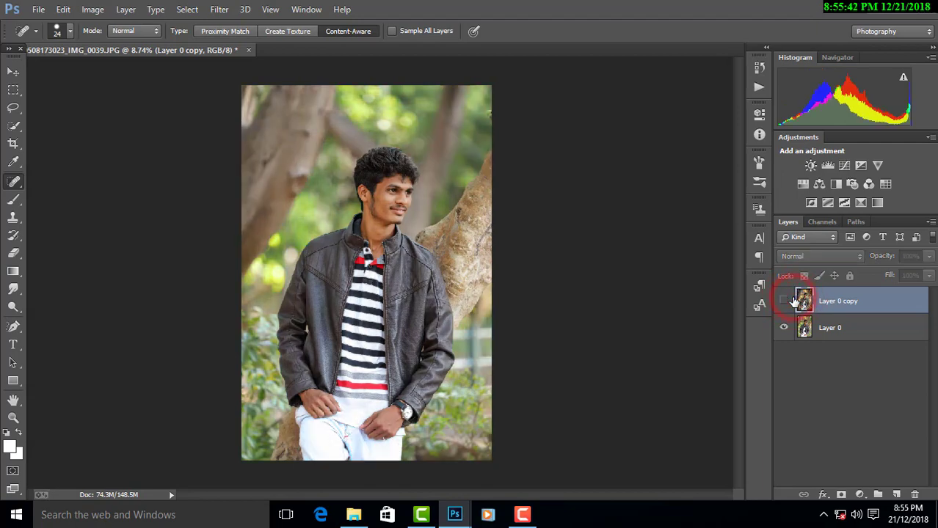
pyautogui.click(785, 301)
# - Apply Auto Levels to Layer 0 copy with white input 244 and midtones 0.92
pyautogui.press('v')
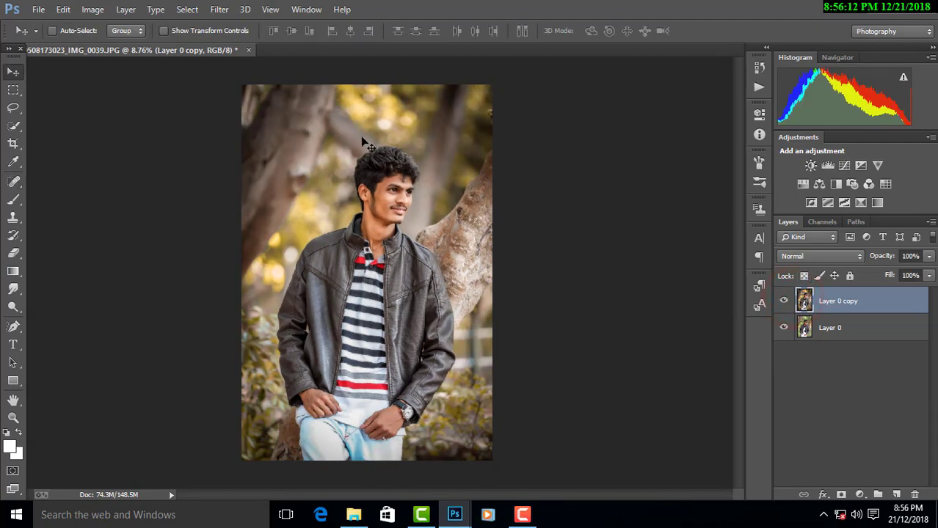
pyautogui.click(784, 301)
pyautogui.click(92, 9)
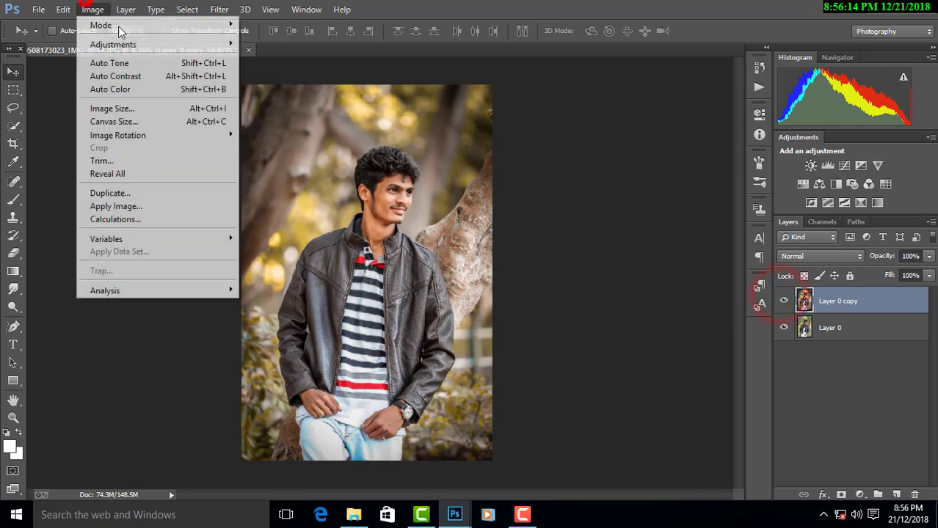
pyautogui.click(143, 44)
pyautogui.click(300, 56)
pyautogui.click(887, 162)
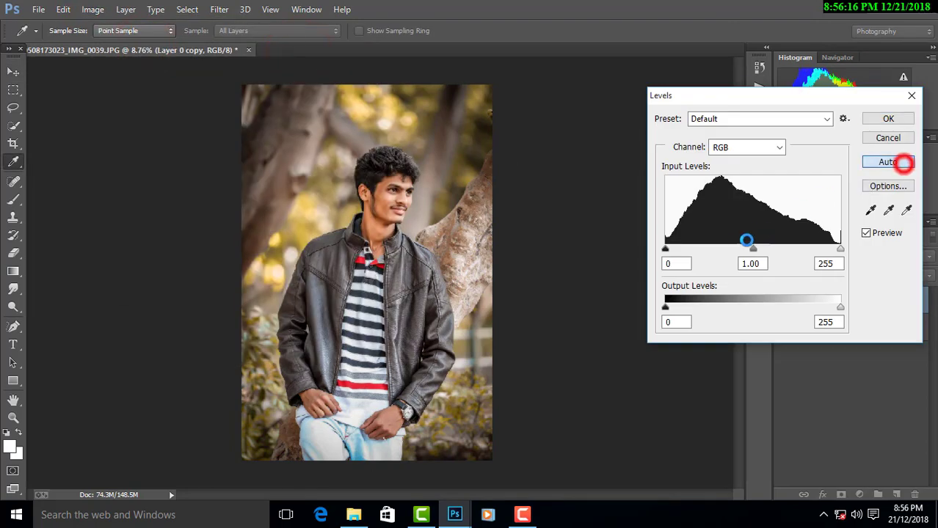
pyautogui.moveTo(751, 251); pyautogui.dragTo(749, 252)
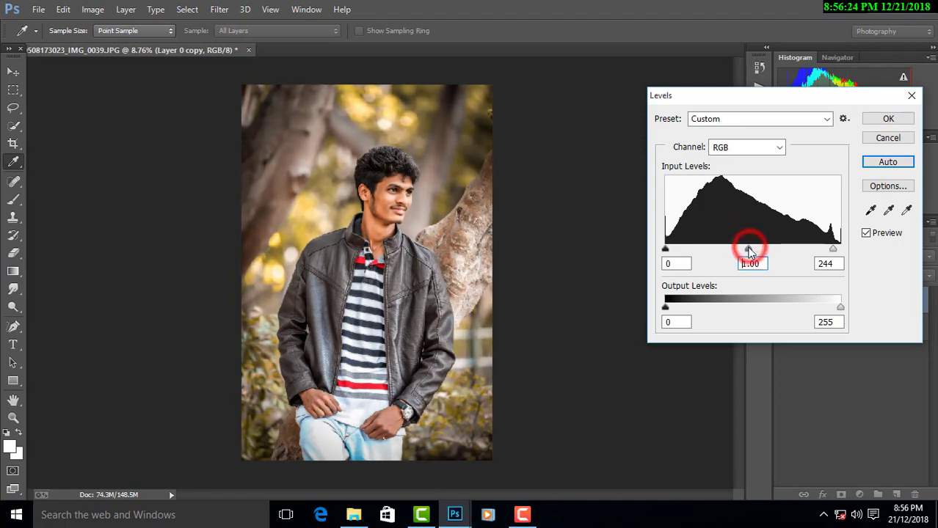
pyautogui.click(888, 118)
pyautogui.press('v')
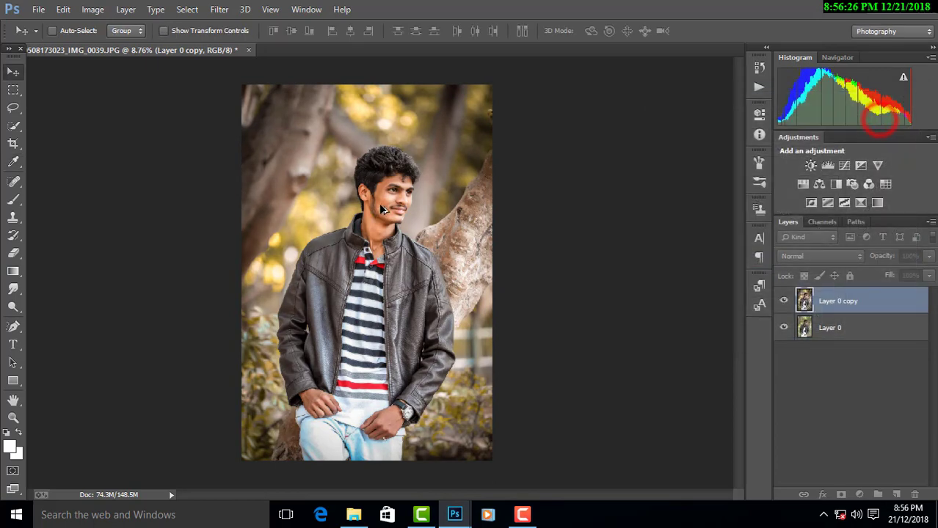
pyautogui.scroll(3, 378, 202)
pyautogui.scroll(-2, 378, 203)
pyautogui.scroll(-1, 378, 203)
pyautogui.scroll(1, 363, 204)
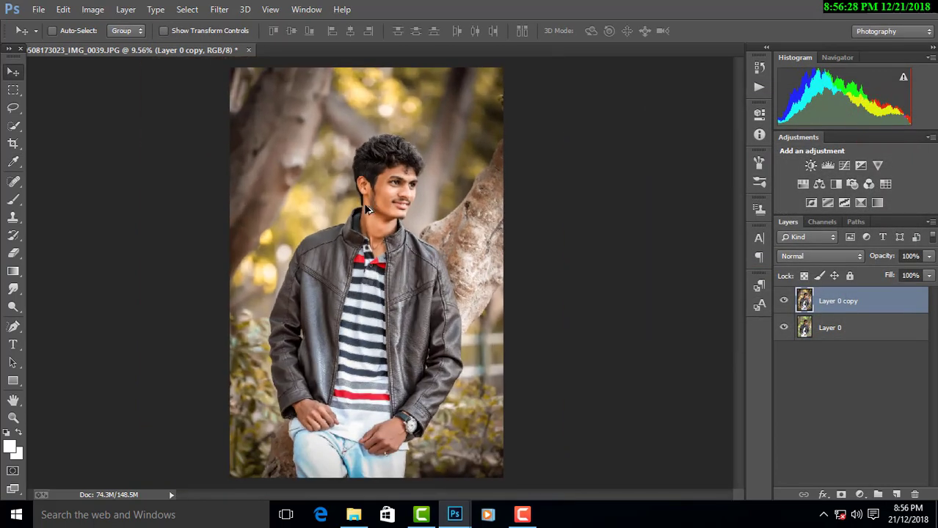
pyautogui.scroll(-1, 468, 273)
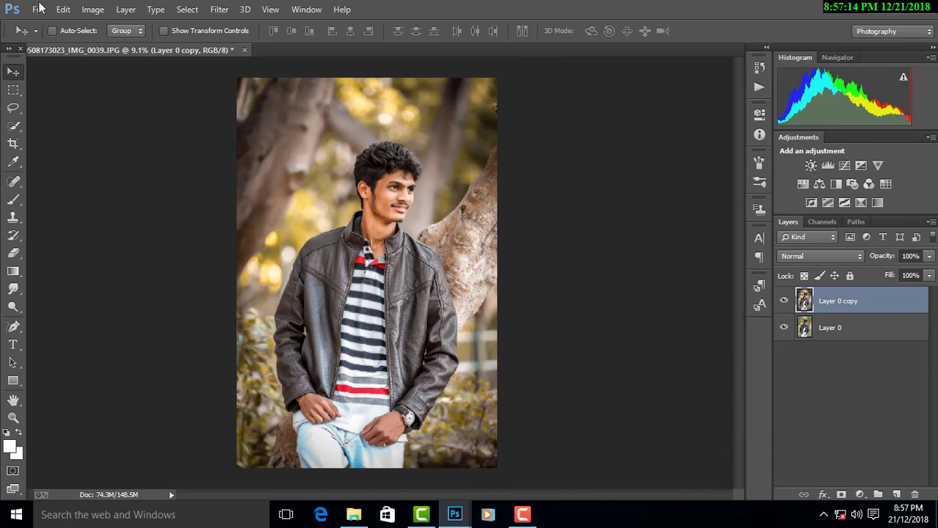
# - Stroke the photo's edges with a 20 px white centered stroke
pyautogui.click(92, 9)
pyautogui.click(125, 39)
pyautogui.click(99, 7)
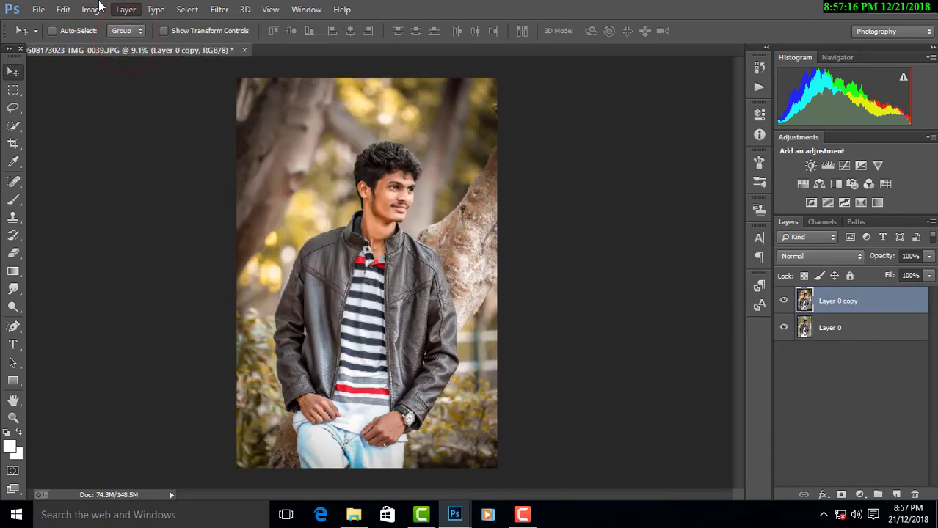
pyautogui.click(63, 9)
pyautogui.click(134, 203)
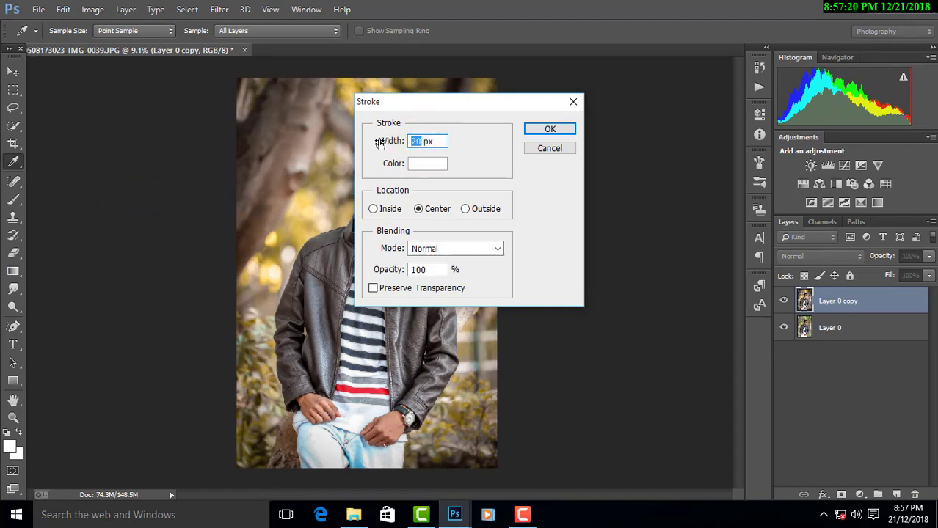
pyautogui.click(543, 132)
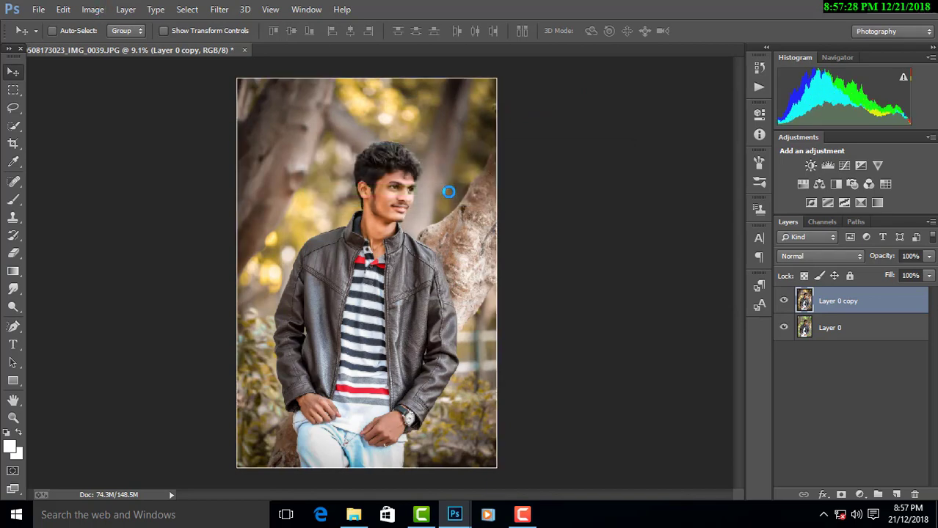
# - Drag the logo from Logo pngh.png into the portrait and scale it down to about a fifth
pyautogui.click(511, 467)
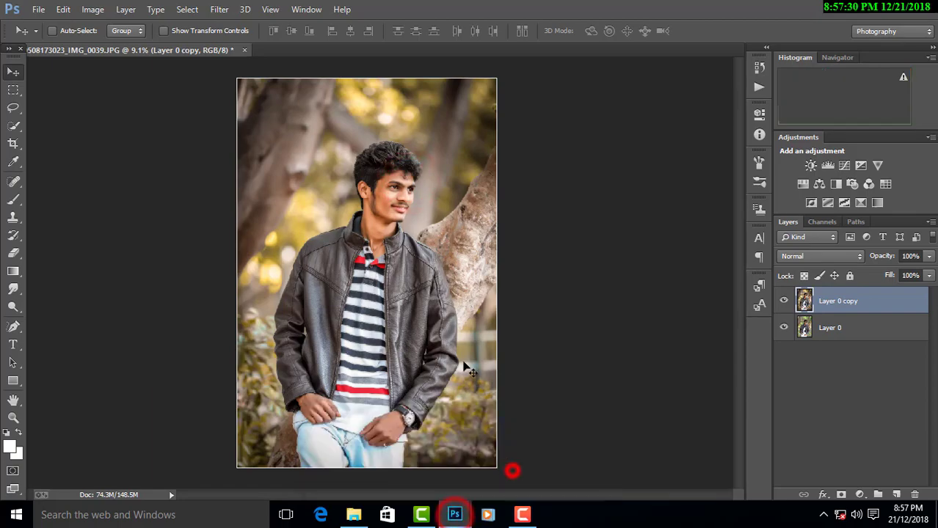
pyautogui.moveTo(339, 69)
pyautogui.mouseDown()
pyautogui.moveTo(338, 279)
pyautogui.moveTo(406, 196)
pyautogui.moveTo(422, 193)
pyautogui.mouseUp()
pyautogui.click(495, 321)
pyautogui.hotkey('ctrl', 't')
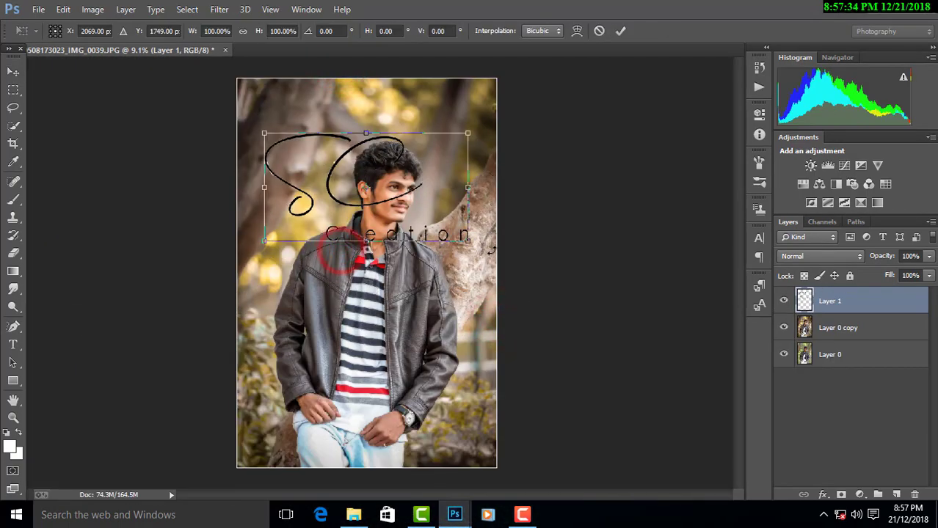
pyautogui.moveTo(468, 242)
pyautogui.mouseDown()
pyautogui.moveTo(368, 192)
pyautogui.moveTo(478, 160)
pyautogui.moveTo(474, 277)
pyautogui.moveTo(319, 93)
pyautogui.mouseUp()
pyautogui.press('Return')
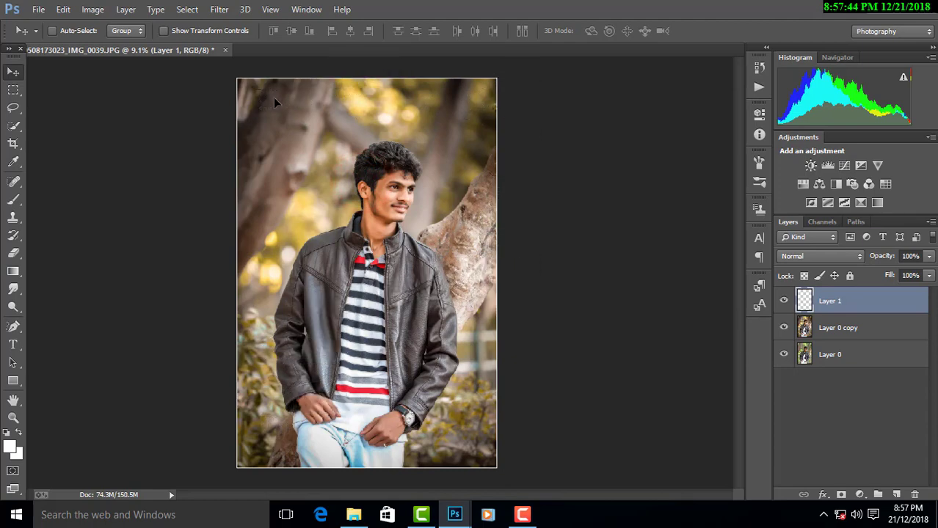
# - Add an Outer Glow layer style to the logo on Layer 1
pyautogui.doubleClick(878, 291)
pyautogui.click(476, 327)
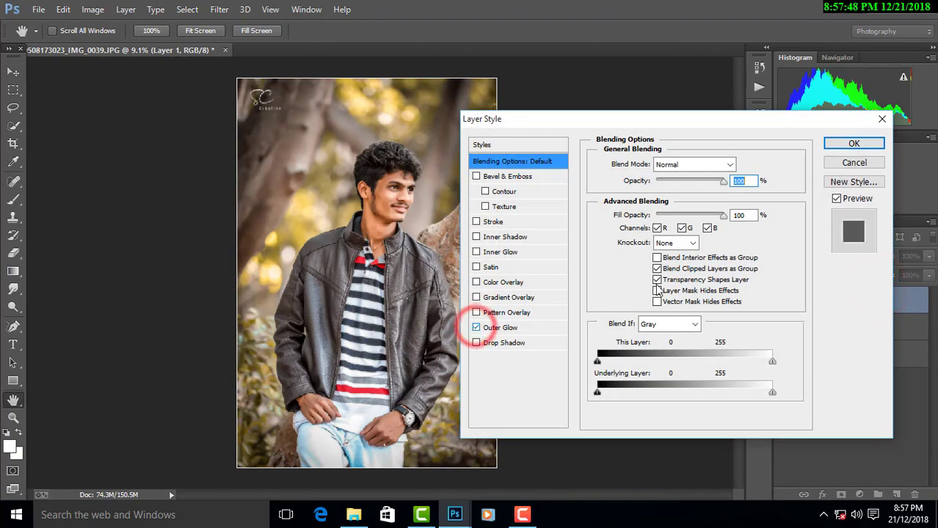
pyautogui.click(853, 143)
pyautogui.scroll(3, 306, 133)
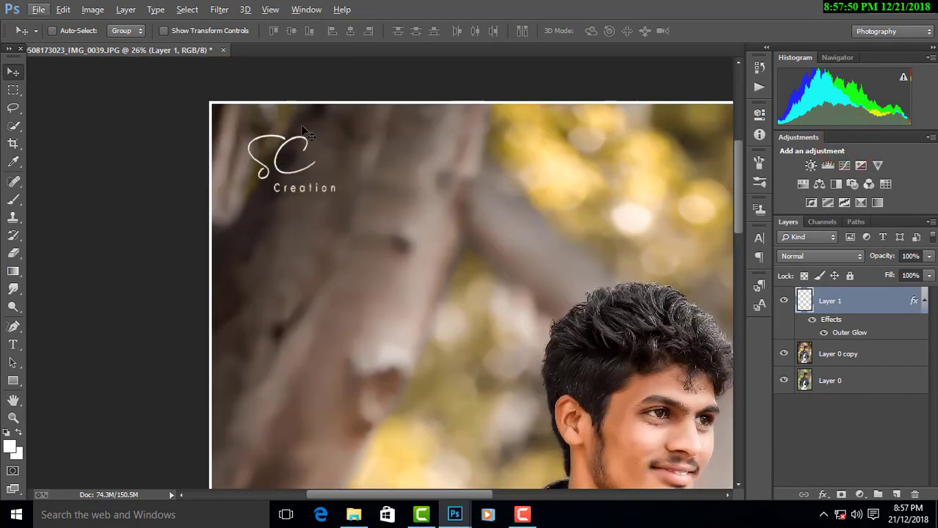
# - Shrink the logo to about 79% width and place it in the top-left corner
pyautogui.hotkey('ctrl', 't')
pyautogui.moveTo(335, 192); pyautogui.dragTo(313, 184)
pyautogui.doubleClick(303, 182)
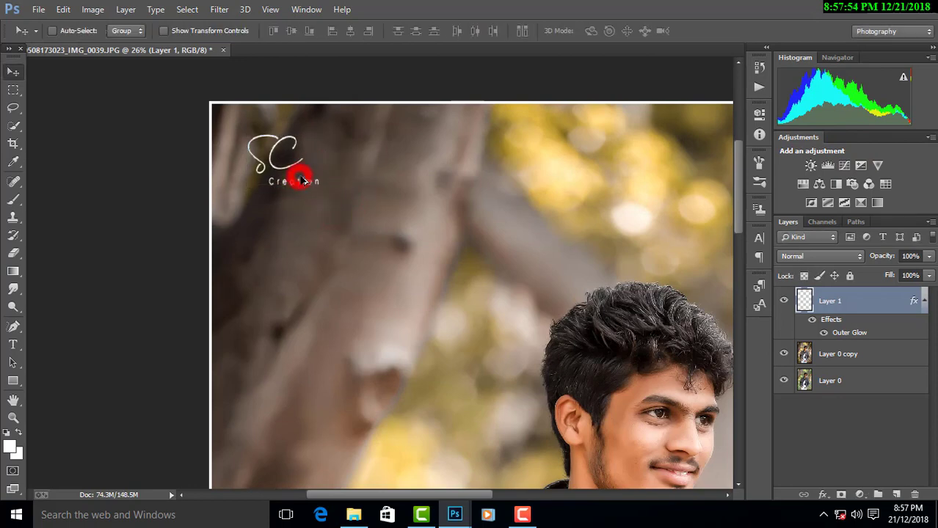
pyautogui.scroll(-3, 303, 176)
pyautogui.moveTo(279, 113)
pyautogui.mouseDown()
pyautogui.moveTo(288, 178)
pyautogui.moveTo(495, 241)
pyautogui.moveTo(485, 116)
pyautogui.moveTo(281, 114)
pyautogui.moveTo(278, 168)
pyautogui.moveTo(312, 458)
pyautogui.moveTo(297, 462)
pyautogui.moveTo(503, 470)
pyautogui.moveTo(292, 132)
pyautogui.mouseUp()
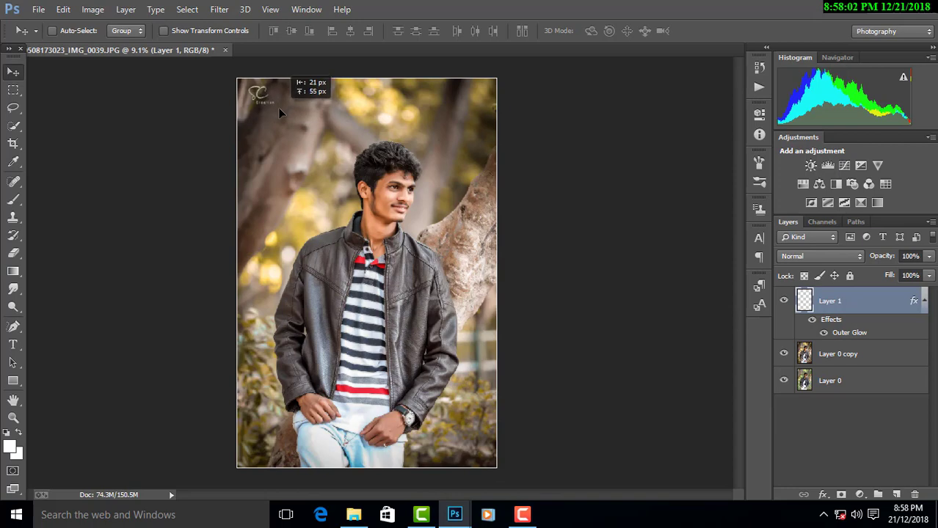
pyautogui.moveTo(277, 107); pyautogui.dragTo(273, 103)
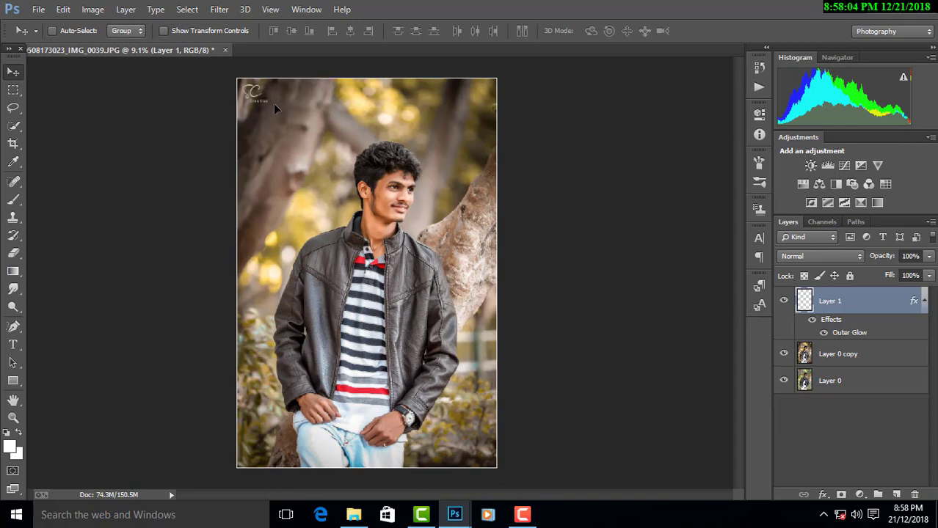
pyautogui.scroll(2, 273, 104)
pyautogui.scroll(-4, 284, 123)
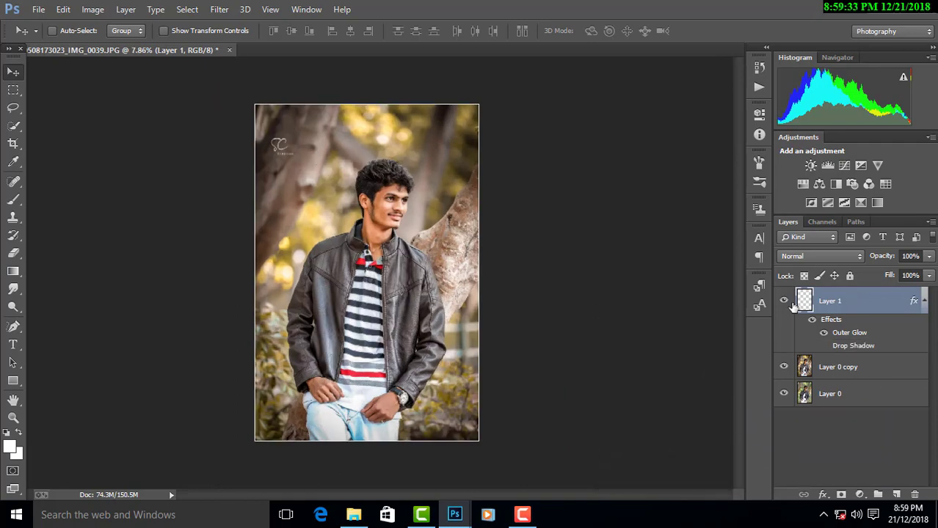
# - Merge the visible layers into Layer 1 and duplicate it as Layer 1 copy
pyautogui.rightClick(793, 307)
pyautogui.click(668, 408)
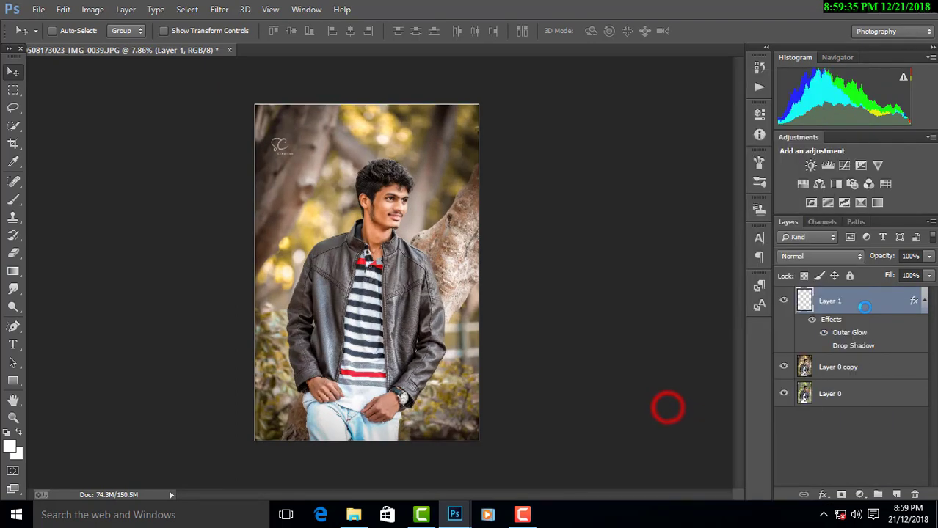
pyautogui.moveTo(866, 304); pyautogui.dragTo(896, 495)
# - Open the Camera Raw Filter on the copy with its Effects settings showing
pyautogui.click(219, 8)
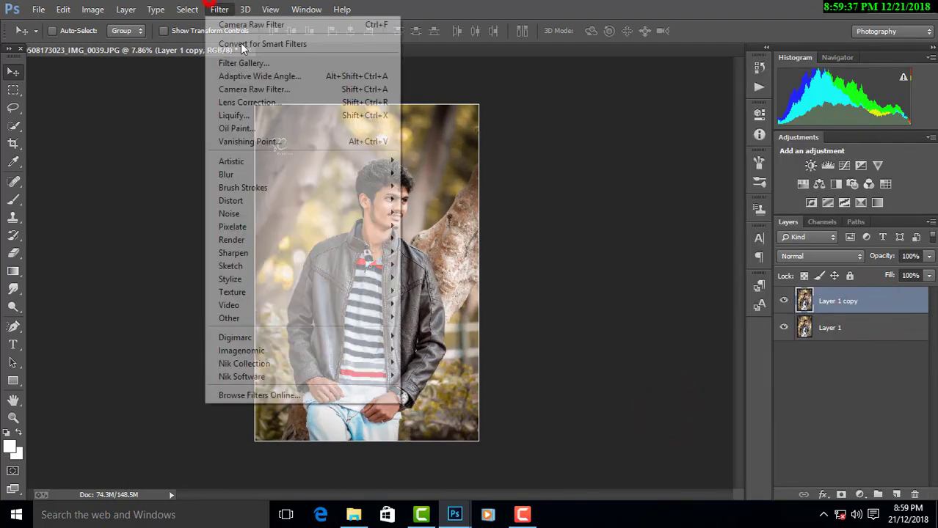
pyautogui.click(267, 89)
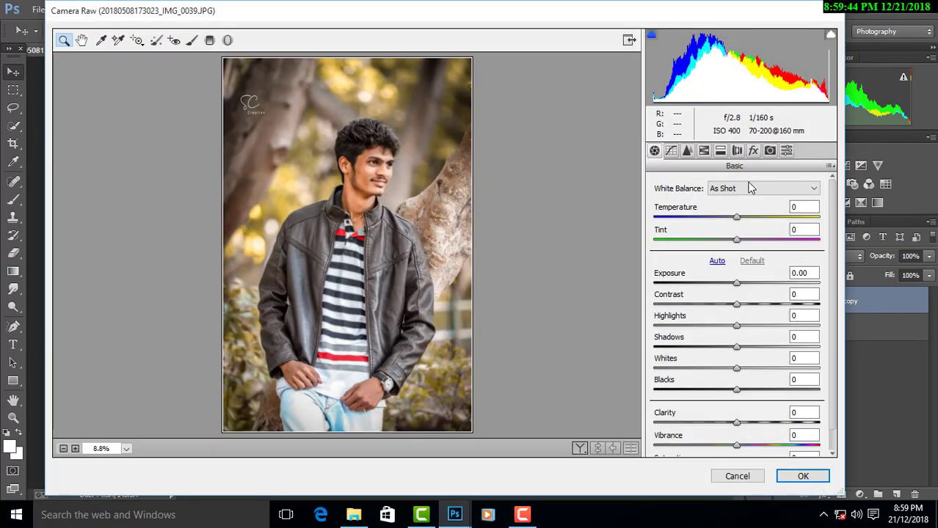
pyautogui.click(754, 151)
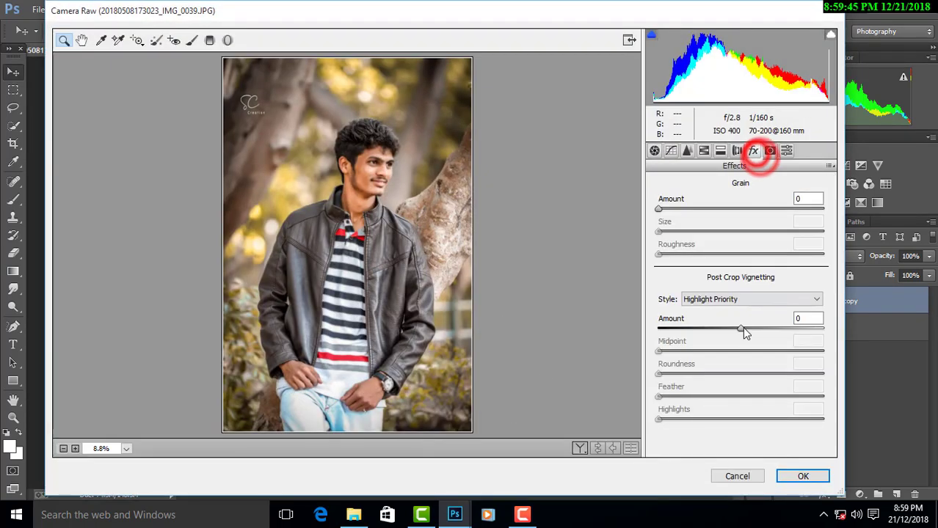
# - Add a -33 post-crop vignette with Midpoint 45, Roundness +7 and Feather 63, grain at 0
pyautogui.moveTo(742, 329)
pyautogui.mouseDown()
pyautogui.moveTo(716, 328)
pyautogui.moveTo(733, 356)
pyautogui.mouseUp()
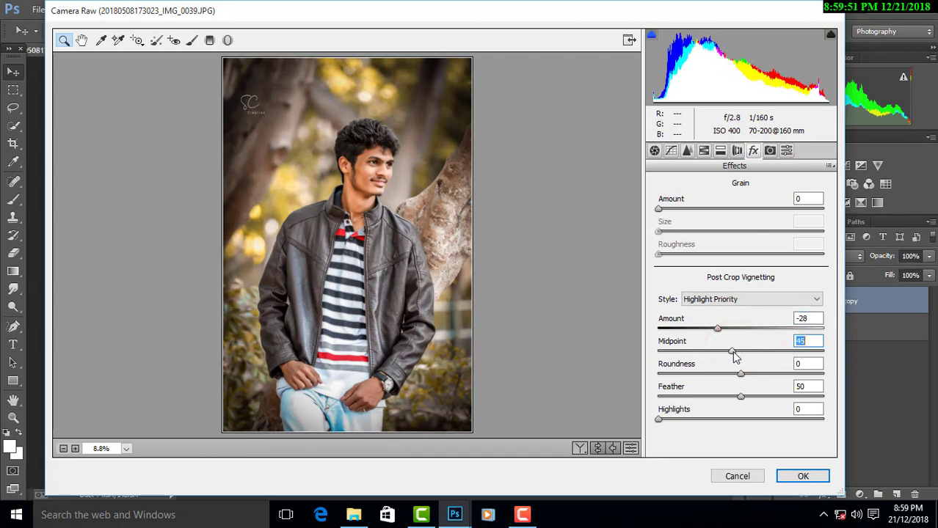
pyautogui.moveTo(739, 377); pyautogui.dragTo(765, 398)
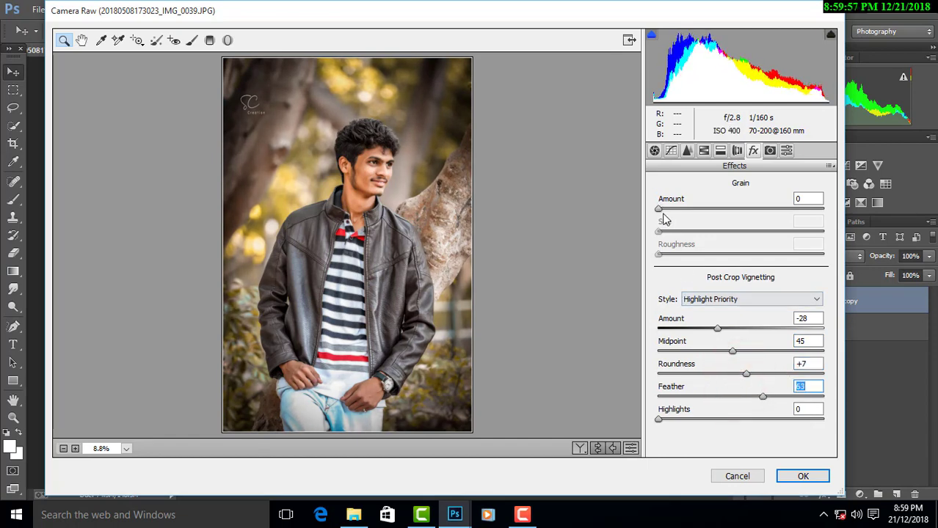
pyautogui.moveTo(659, 209); pyautogui.dragTo(668, 209)
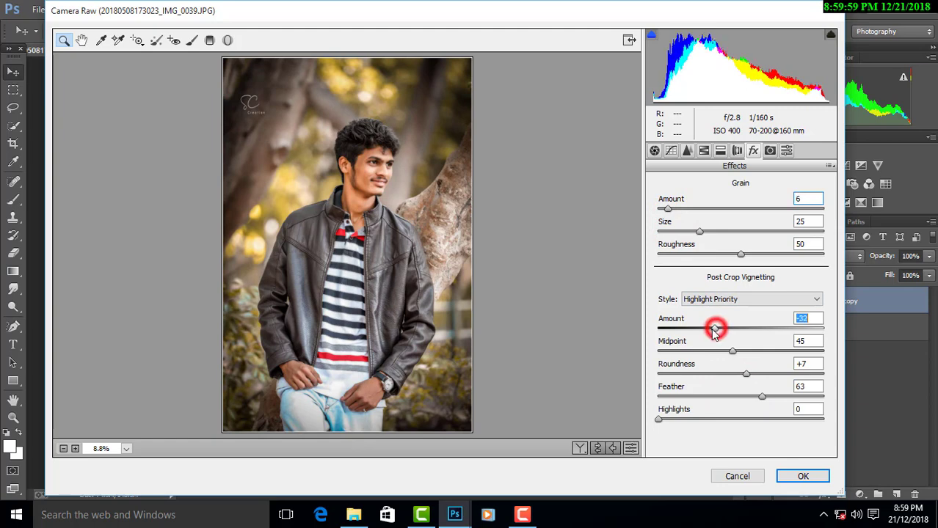
pyautogui.moveTo(716, 332); pyautogui.dragTo(712, 330)
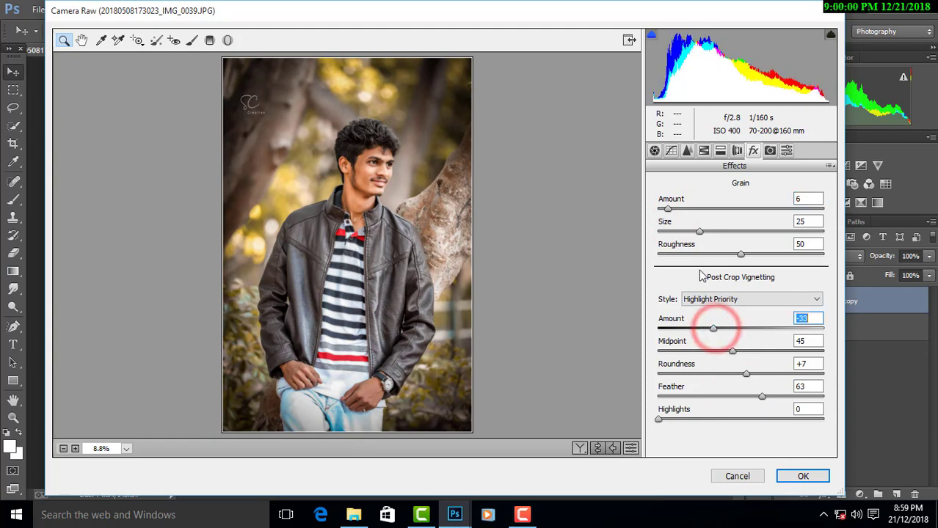
pyautogui.moveTo(660, 211); pyautogui.dragTo(658, 210)
pyautogui.click(713, 330)
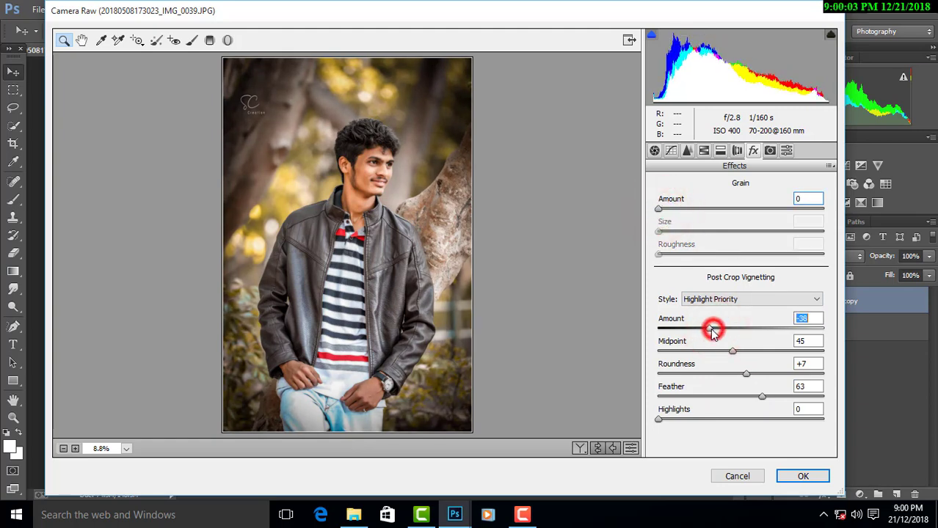
# - In the HSL Luminance tab, lower Reds luminance to -5 and darken the Oranges
pyautogui.click(702, 151)
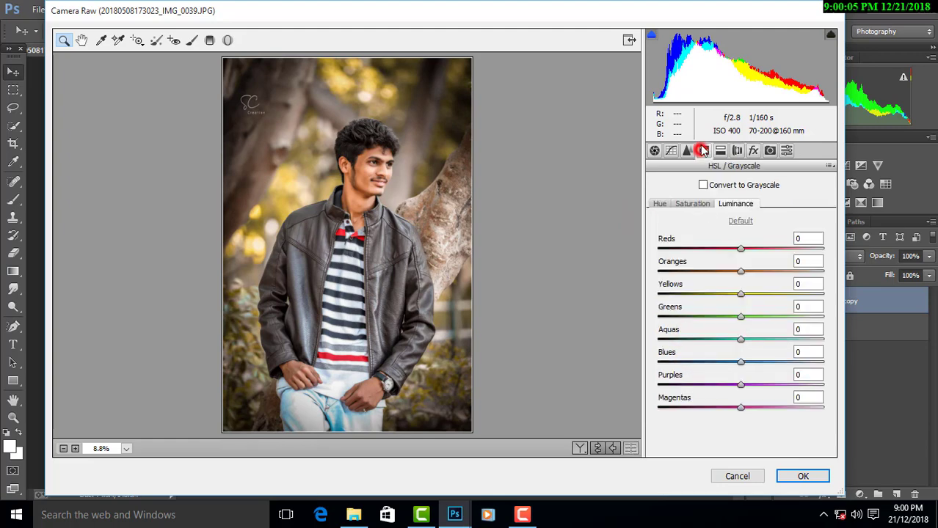
pyautogui.moveTo(743, 271); pyautogui.dragTo(734, 271)
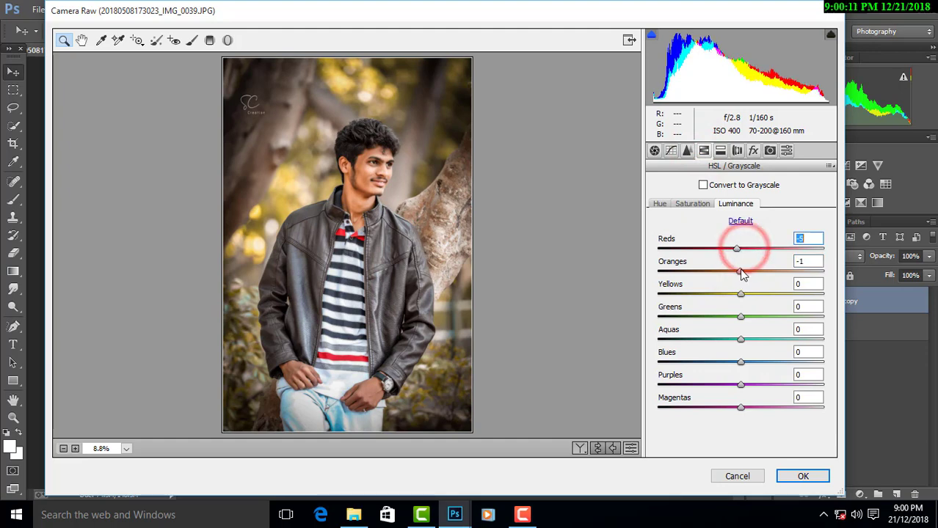
pyautogui.moveTo(748, 253)
pyautogui.mouseDown()
pyautogui.moveTo(736, 248)
pyautogui.moveTo(747, 272)
pyautogui.mouseUp()
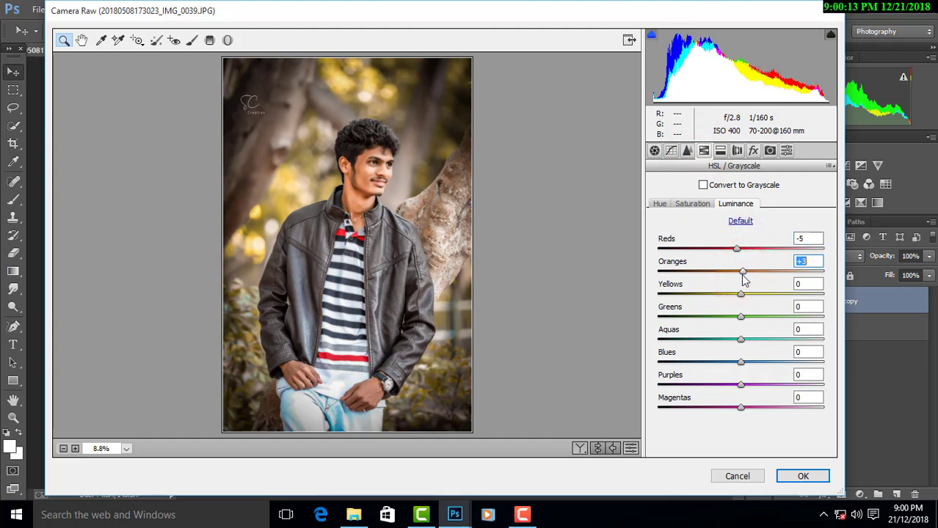
pyautogui.press('Down')
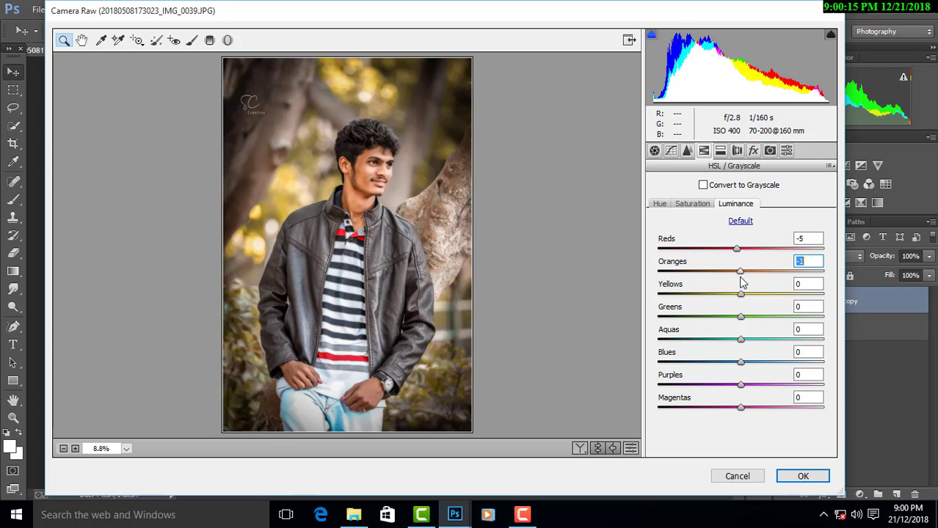
# - Lift Shadows to +11 in the Basic panel and settle Oranges luminance at +2
pyautogui.click(654, 151)
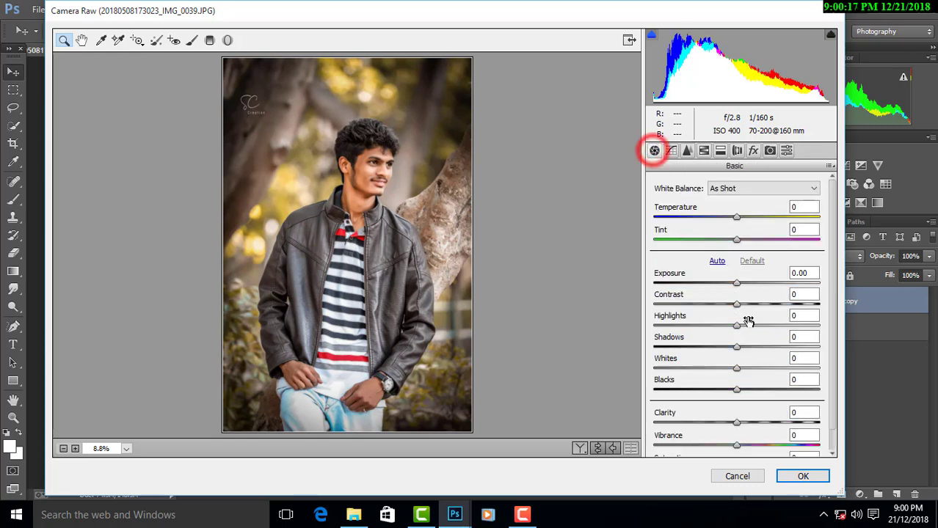
pyautogui.moveTo(736, 347); pyautogui.dragTo(747, 349)
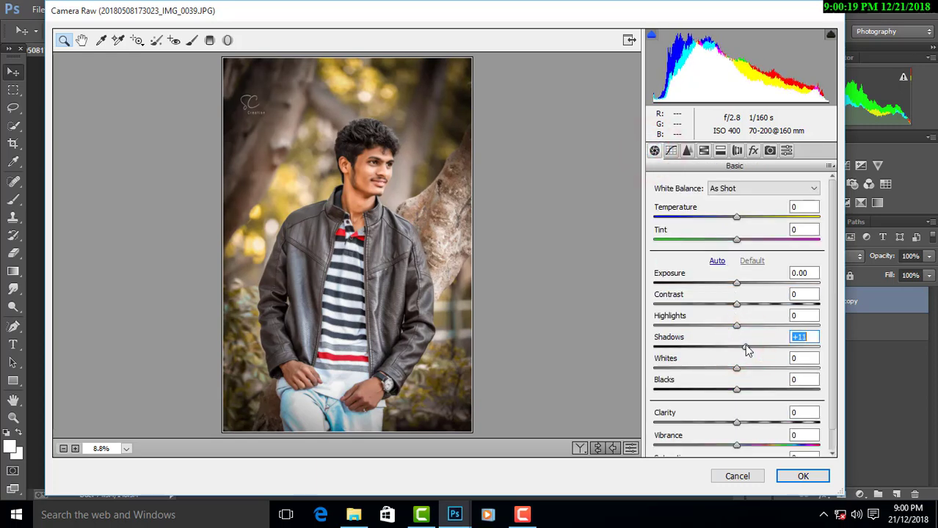
pyautogui.click(703, 150)
pyautogui.click(743, 272)
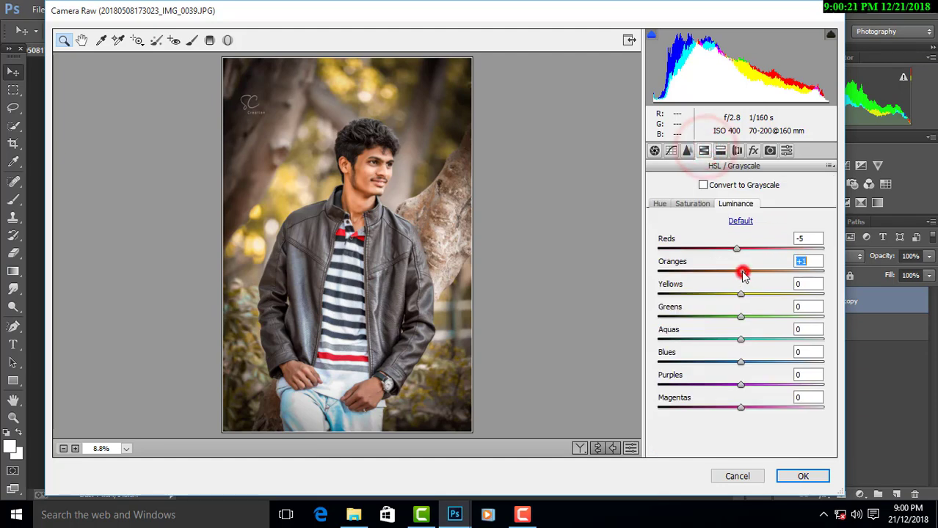
pyautogui.moveTo(741, 277); pyautogui.dragTo(739, 279)
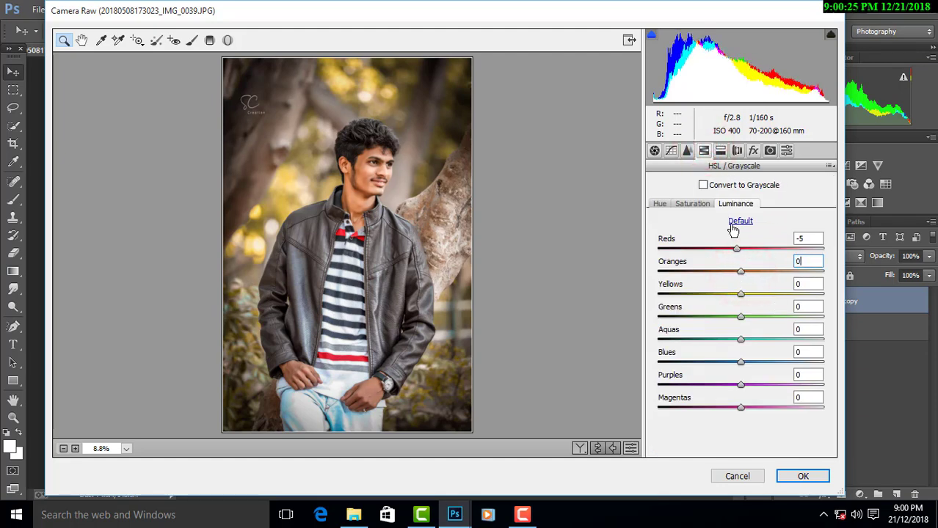
pyautogui.moveTo(744, 275); pyautogui.dragTo(746, 275)
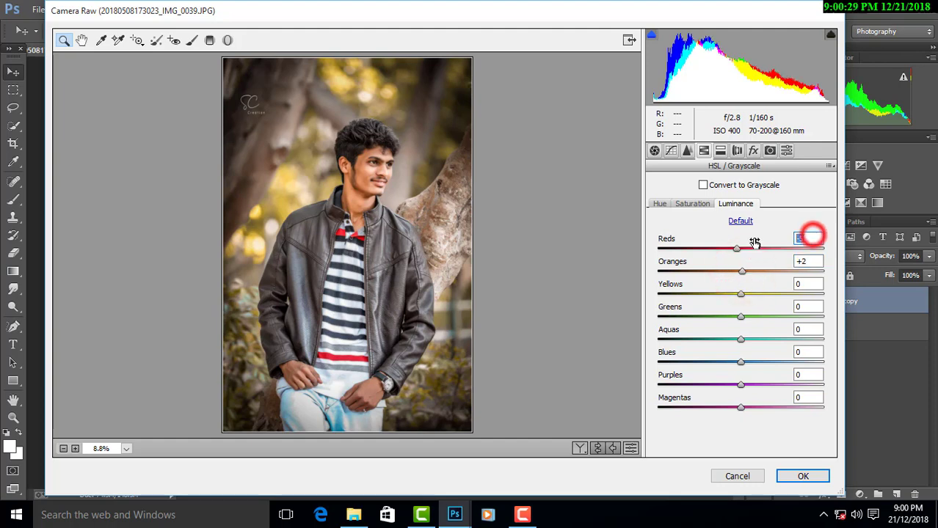
pyautogui.write('0')
pyautogui.click(654, 150)
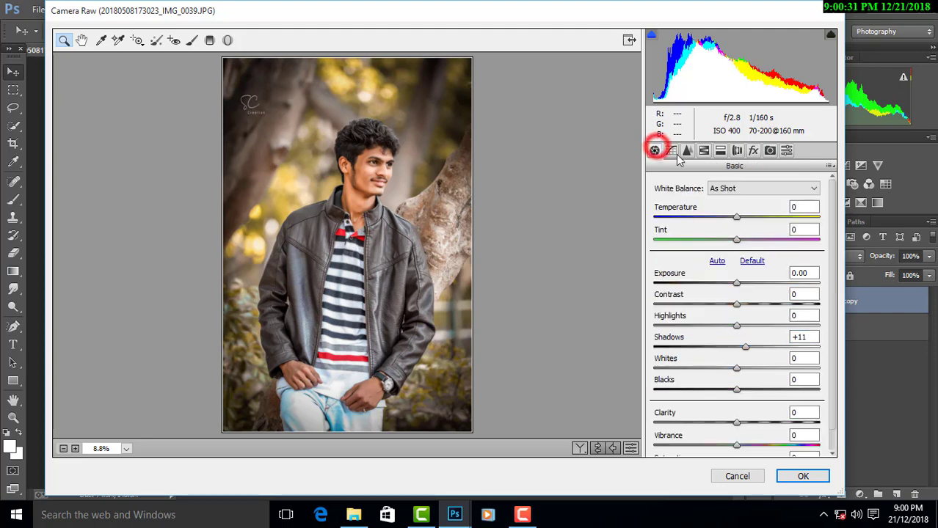
# - Set the parametric tone curve to Highlights -11 and Lights -7, raise Darks, and apply the filter
pyautogui.moveTo(736, 399)
pyautogui.mouseDown()
pyautogui.moveTo(762, 399)
pyautogui.moveTo(726, 406)
pyautogui.moveTo(726, 424)
pyautogui.mouseUp()
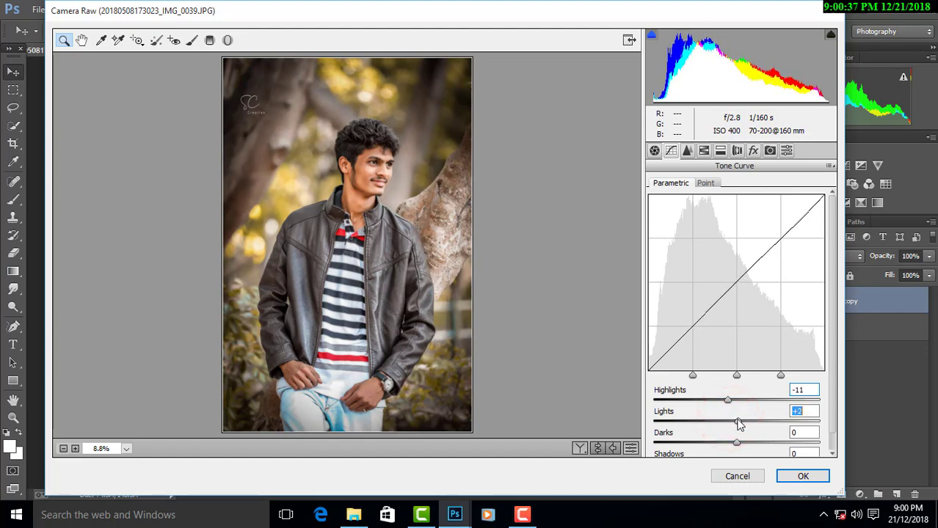
pyautogui.moveTo(735, 445)
pyautogui.mouseDown()
pyautogui.moveTo(743, 443)
pyautogui.moveTo(728, 444)
pyautogui.mouseUp()
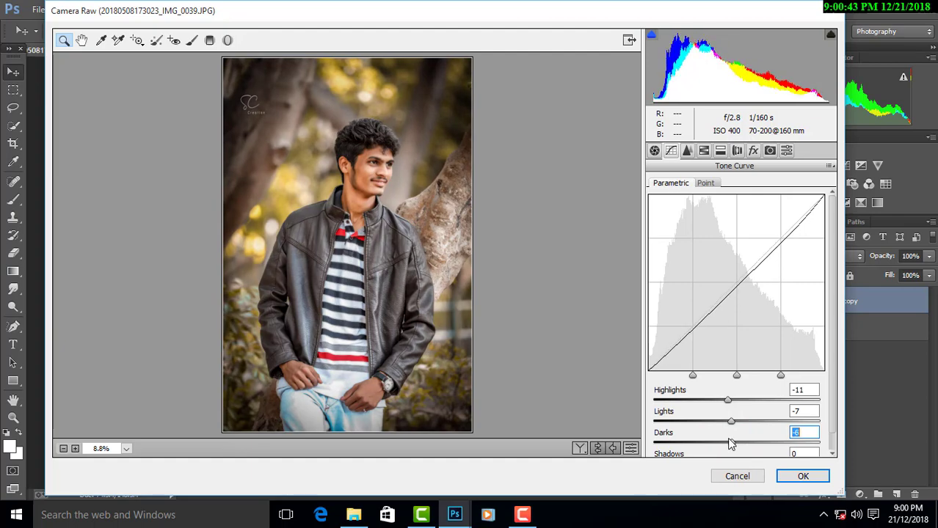
pyautogui.click(791, 481)
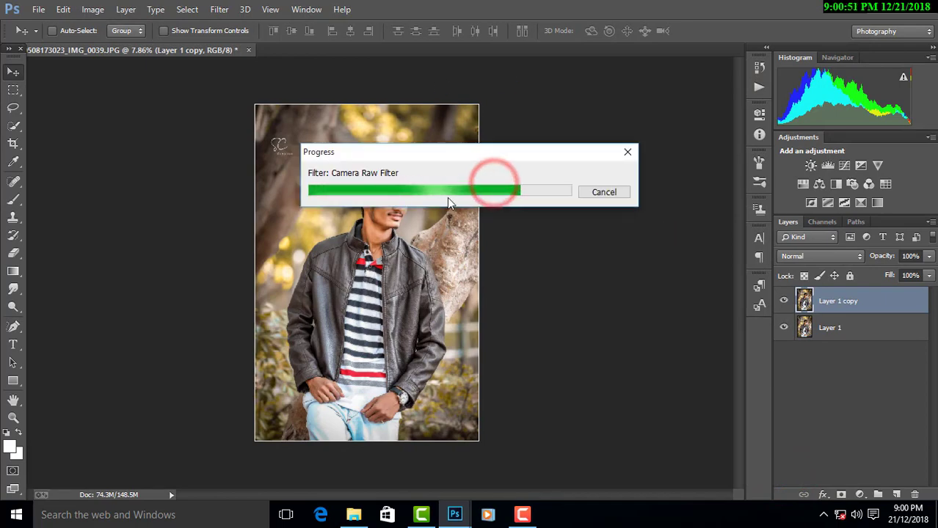
# - Zoom into the face and choose the Dodge tool at Midtones, 15% exposure
pyautogui.scroll(2, 453, 211)
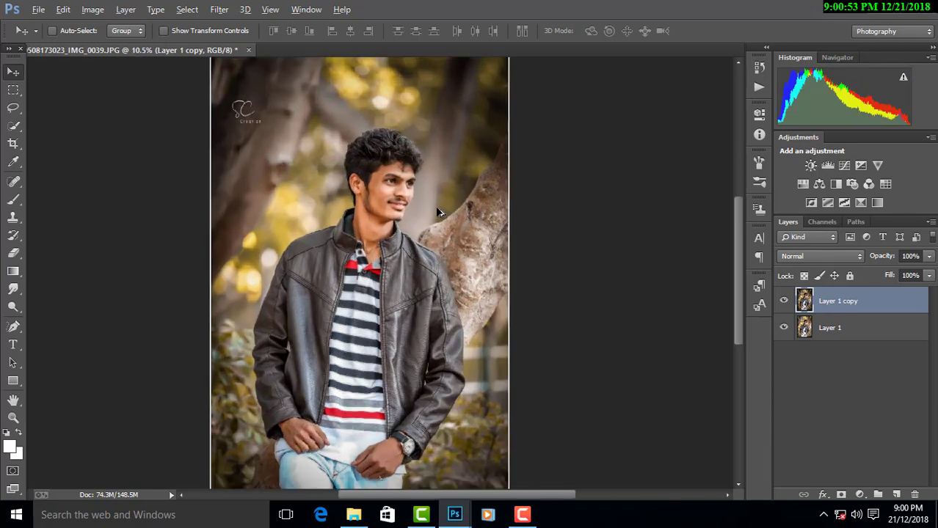
pyautogui.scroll(-1, 437, 211)
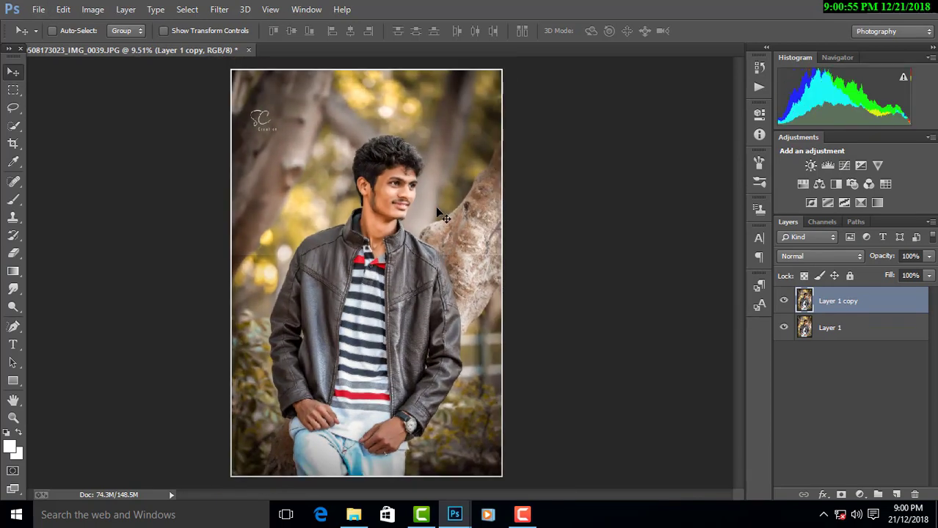
pyautogui.scroll(5, 433, 209)
pyautogui.scroll(7, 400, 197)
pyautogui.scroll(5, 403, 212)
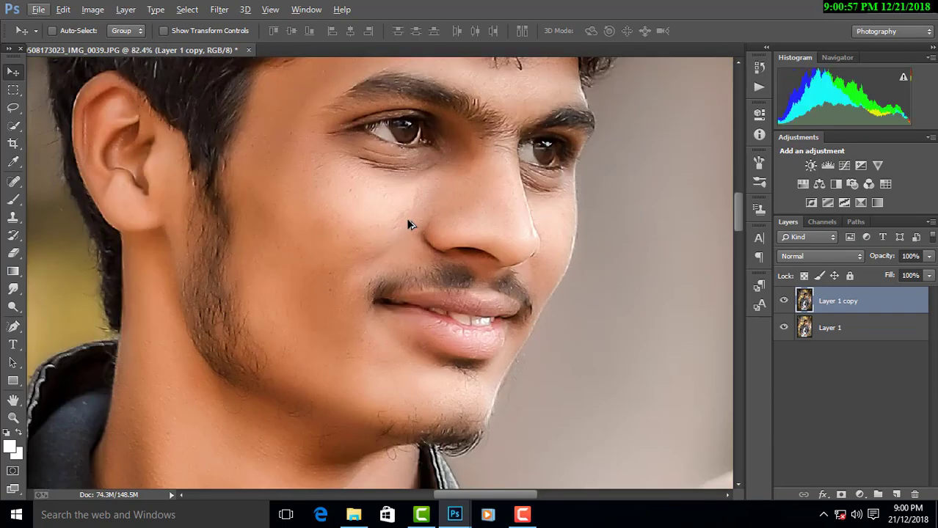
pyautogui.scroll(3, 408, 224)
pyautogui.scroll(-3, 408, 224)
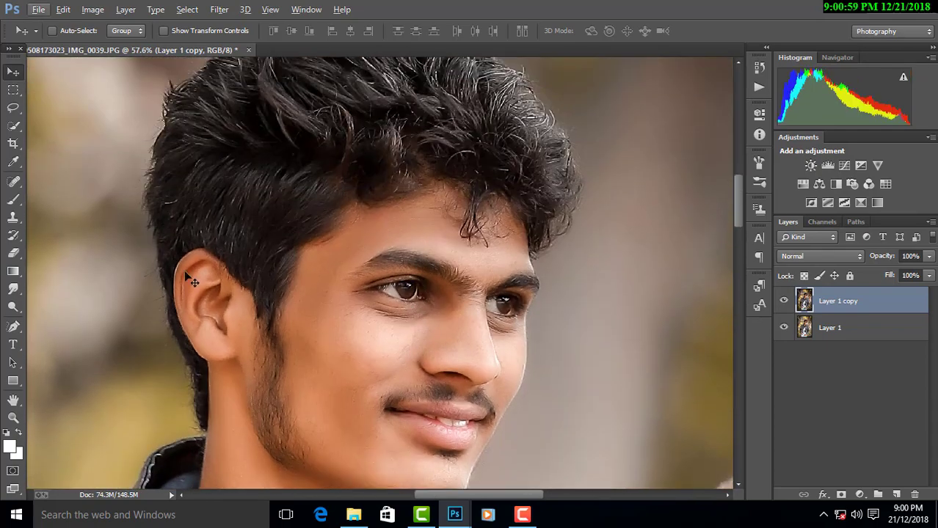
pyautogui.click(13, 306)
# - Dodge the chin, upper and lower cheeks, and the cheek beside the mouth
pyautogui.scroll(-1, 420, 243)
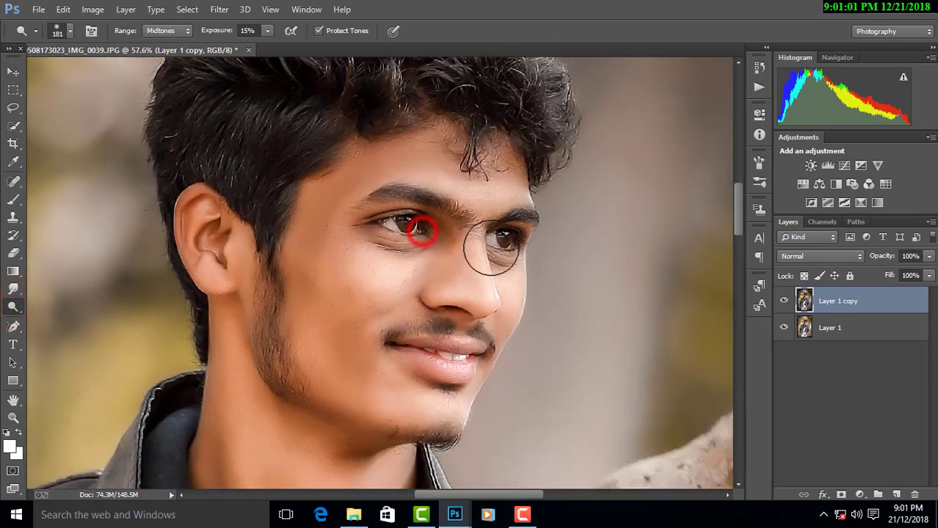
pyautogui.scroll(-1, 491, 250)
pyautogui.click(454, 358)
pyautogui.click(304, 236)
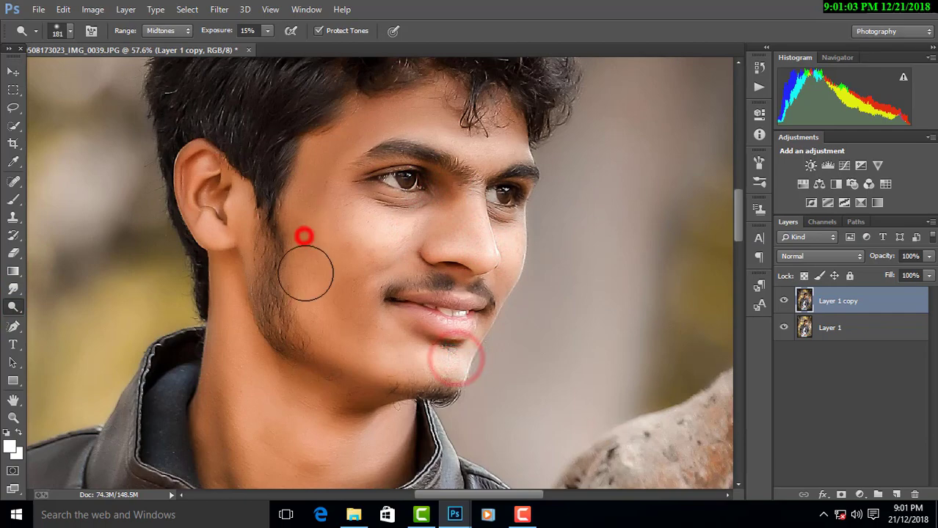
pyautogui.click(324, 161)
pyautogui.click(355, 273)
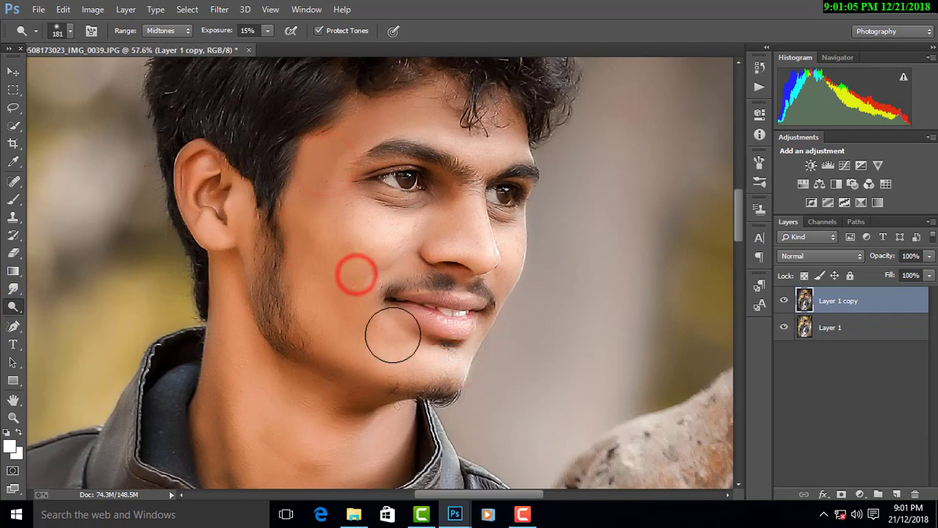
pyautogui.scroll(-2, 396, 330)
pyautogui.scroll(3, 399, 329)
pyautogui.click(328, 281)
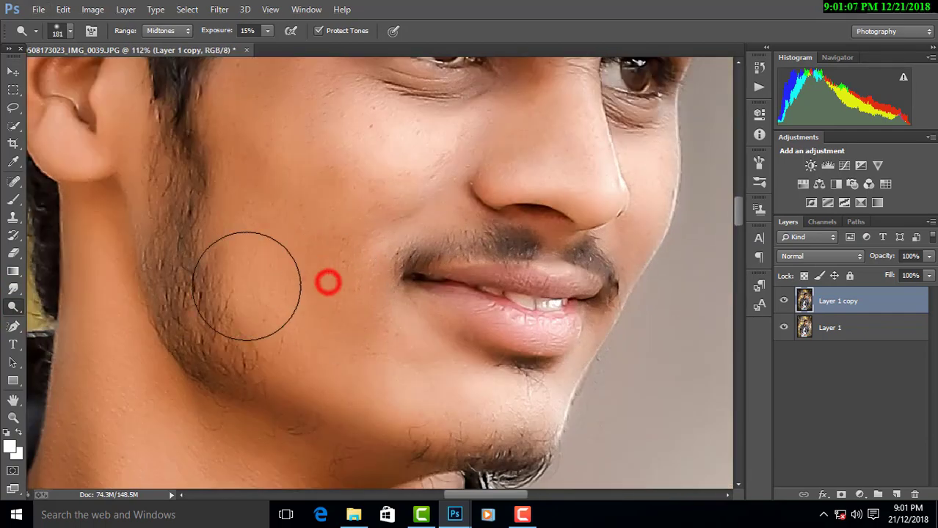
# - Sample a skin colour with a soft 0%-hardness 170 px brush at 18% opacity
pyautogui.click(16, 199)
pyautogui.keyDown('alt'); pyautogui.click(266, 244); pyautogui.keyUp('alt')
pyautogui.rightClick(358, 254)
pyautogui.moveTo(487, 283); pyautogui.dragTo(476, 283)
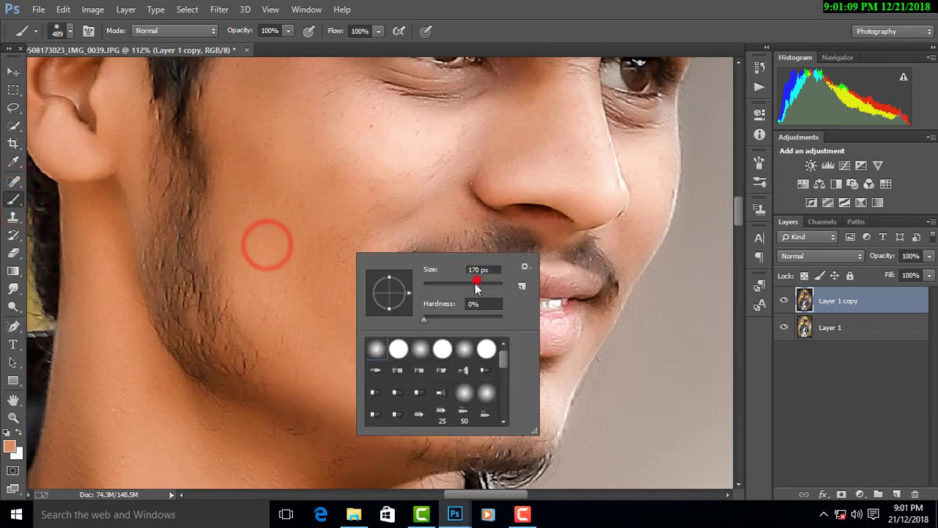
pyautogui.moveTo(246, 31); pyautogui.dragTo(225, 36)
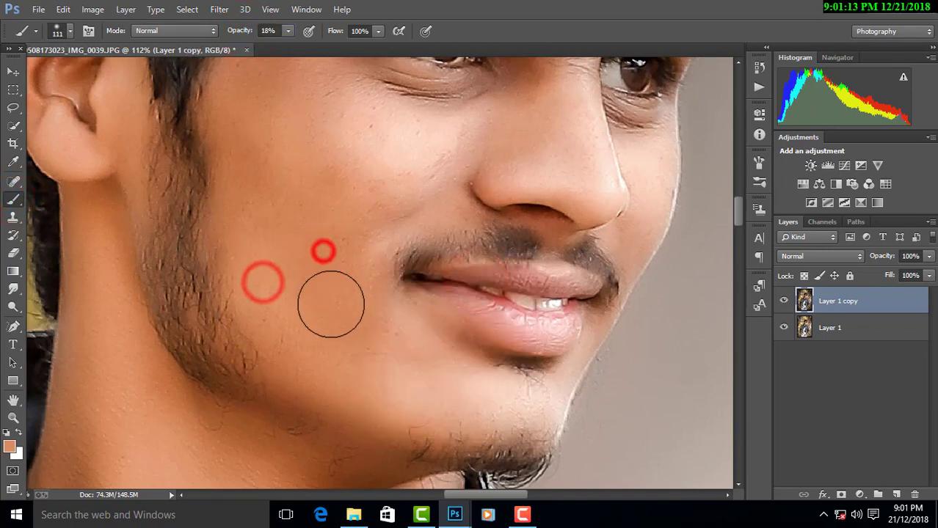
# - Paint faint skin tone over the cheek, temples and forehead
pyautogui.click(305, 261)
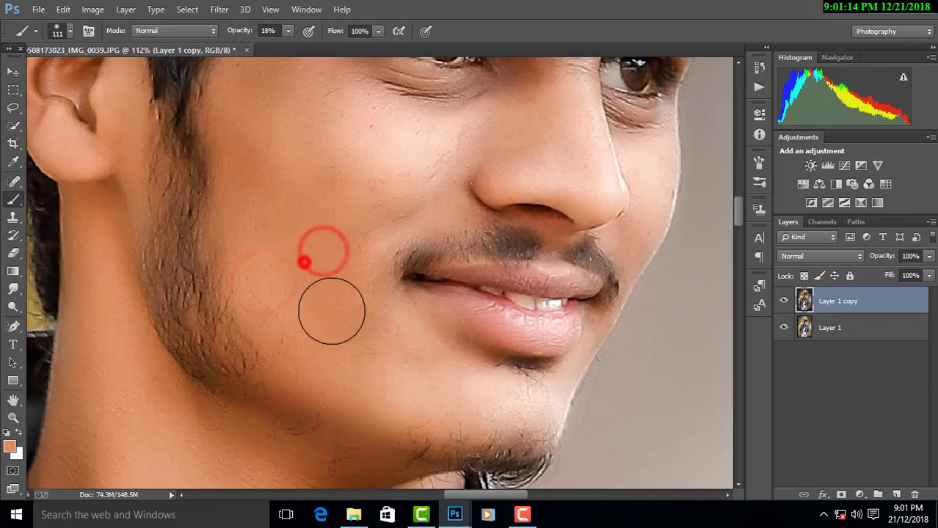
pyautogui.click(266, 287)
pyautogui.click(301, 235)
pyautogui.click(245, 143)
pyautogui.scroll(2, 255, 211)
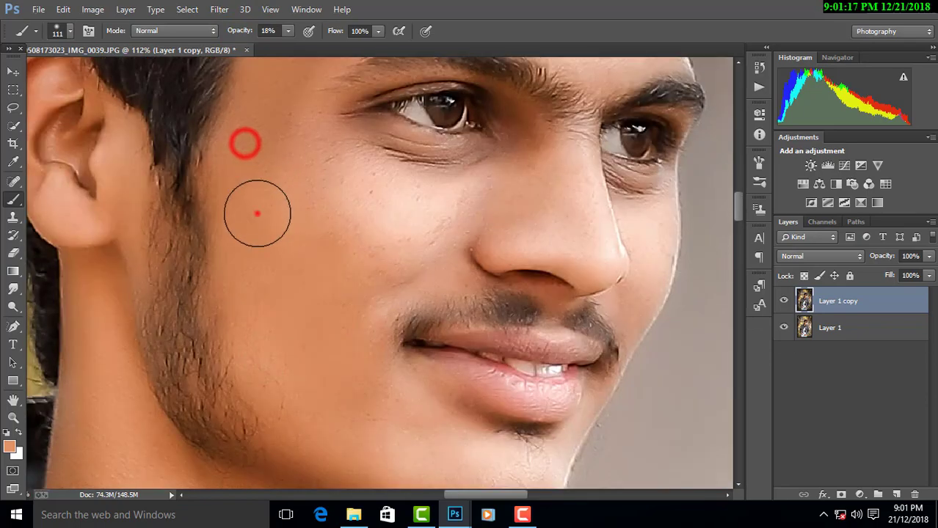
pyautogui.click(256, 213)
pyautogui.scroll(2, 272, 153)
pyautogui.click(245, 233)
pyautogui.scroll(3, 293, 176)
pyautogui.click(297, 206)
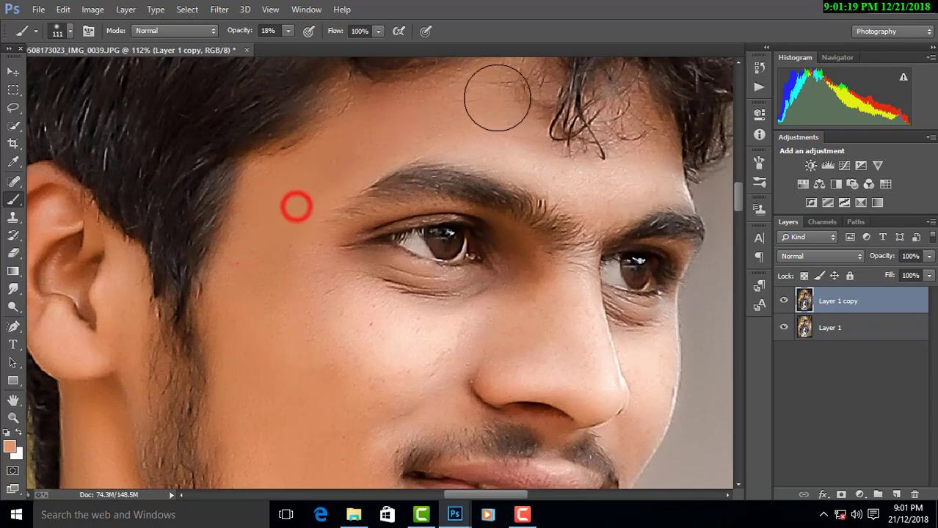
pyautogui.scroll(-3, 513, 124)
pyautogui.scroll(3, 426, 144)
# - Resample skin colour from the cheek and brush it over the cheeks, chin and under the eye
pyautogui.keyDown('alt'); pyautogui.click(426, 145); pyautogui.keyUp('alt')
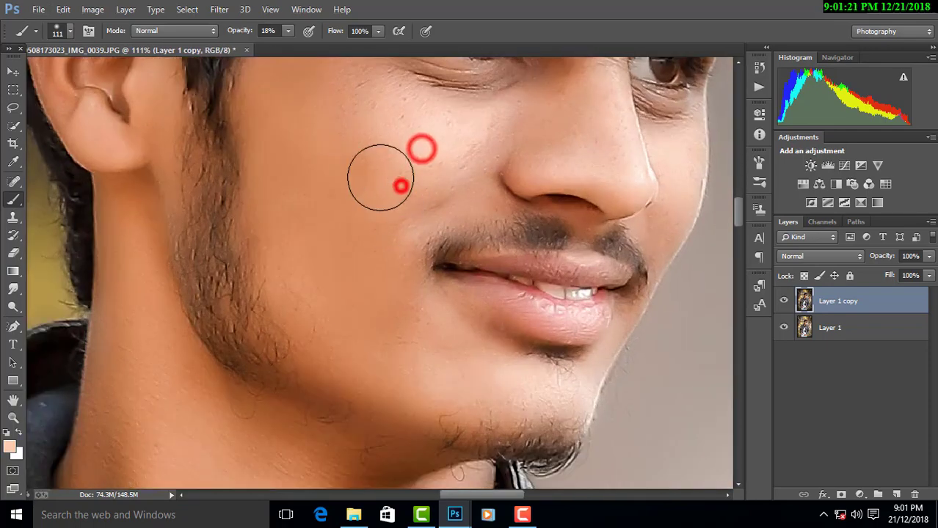
pyautogui.moveTo(397, 188); pyautogui.dragTo(374, 140)
pyautogui.moveTo(404, 324); pyautogui.dragTo(426, 352)
pyautogui.scroll(-3, 503, 306)
pyautogui.scroll(-2, 503, 305)
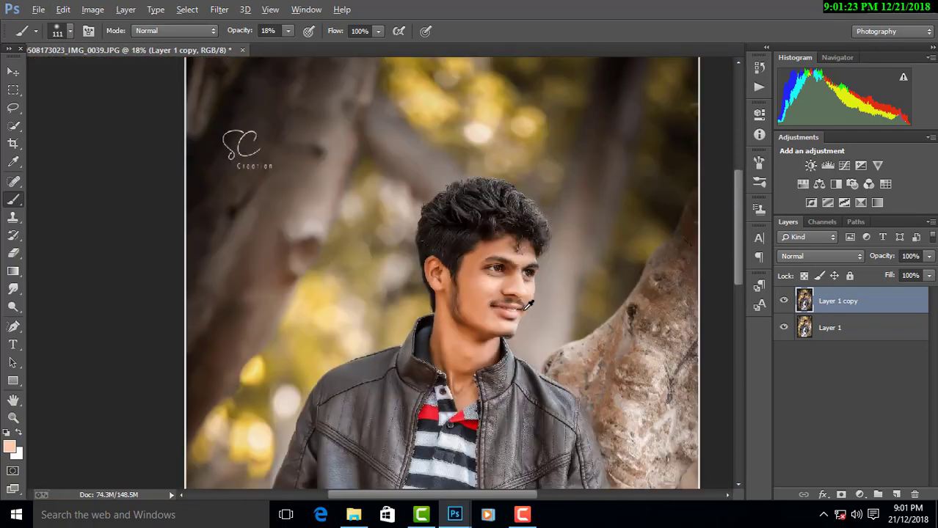
pyautogui.scroll(-1, 455, 257)
pyautogui.scroll(-1, 411, 220)
pyautogui.scroll(2, 361, 152)
pyautogui.scroll(3, 361, 152)
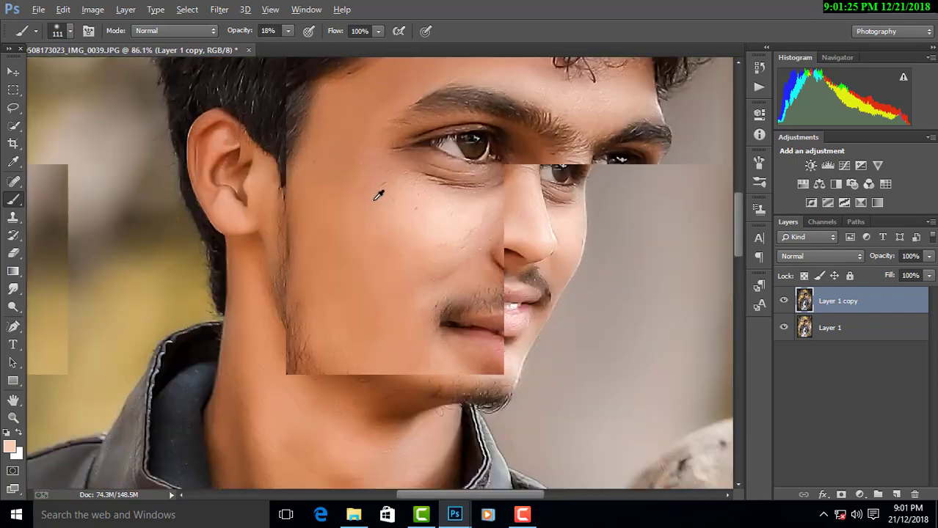
pyautogui.moveTo(334, 196)
pyautogui.mouseDown()
pyautogui.moveTo(415, 226)
pyautogui.moveTo(446, 223)
pyautogui.mouseUp()
pyautogui.click(441, 229)
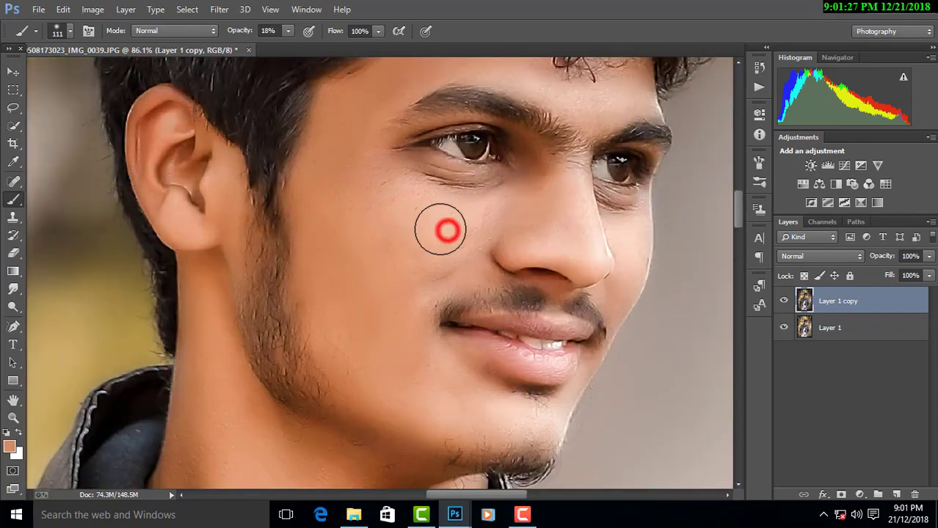
pyautogui.scroll(-2, 580, 273)
pyautogui.click(513, 252)
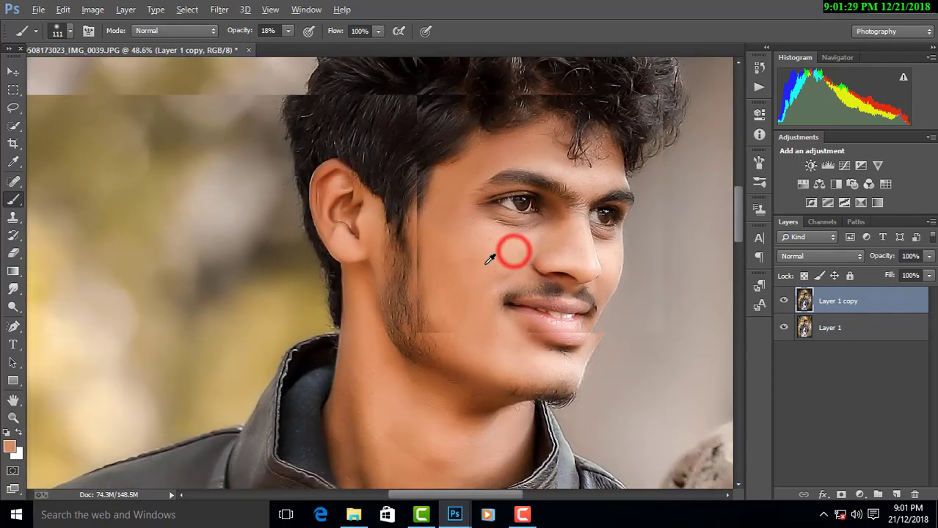
pyautogui.scroll(-5, 576, 262)
pyautogui.scroll(-2, 576, 264)
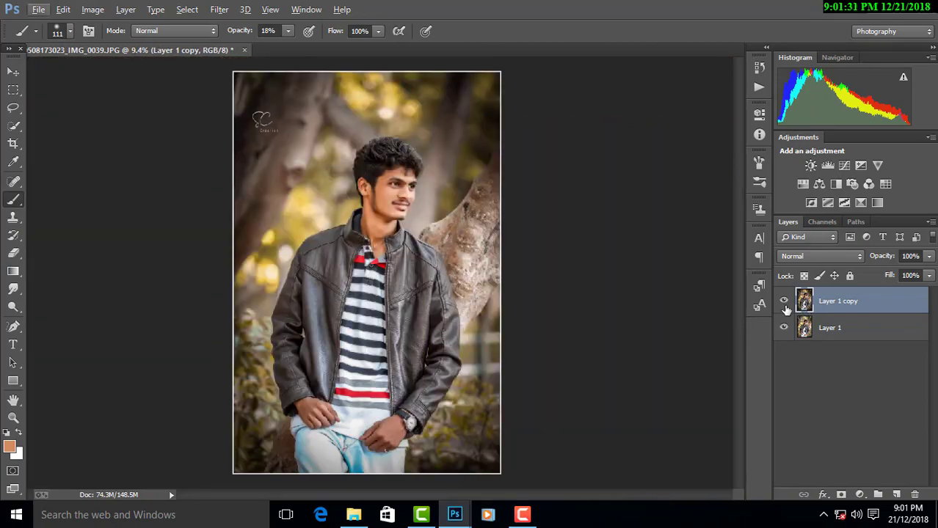